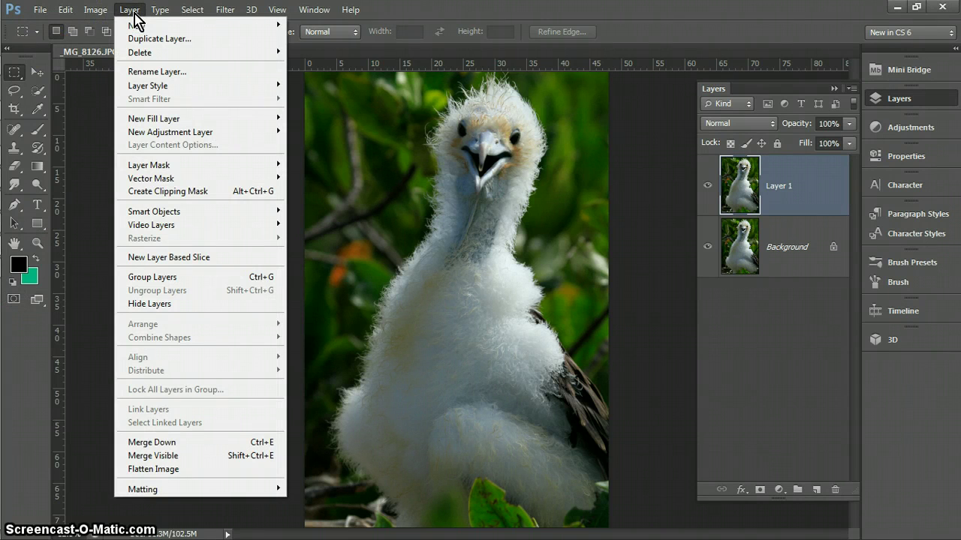
# - Scale Layer 1 down to 80% in both width and height with the proportions linked
pyautogui.click(65, 10)
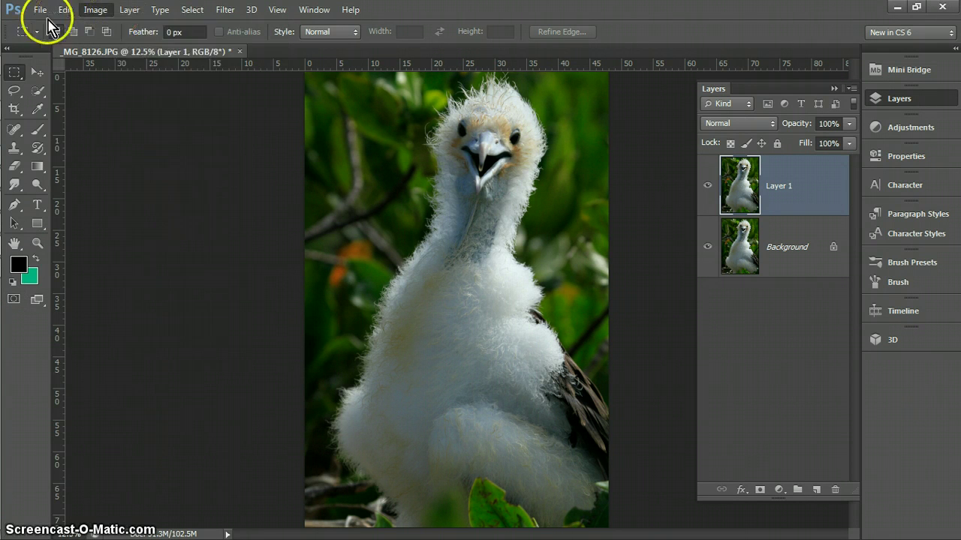
pyautogui.click(65, 10)
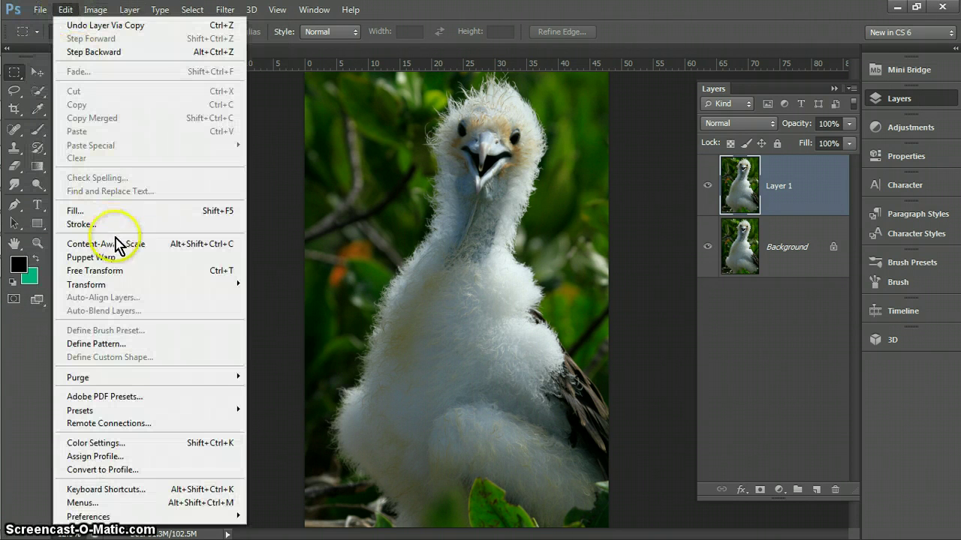
pyautogui.moveTo(133, 287)
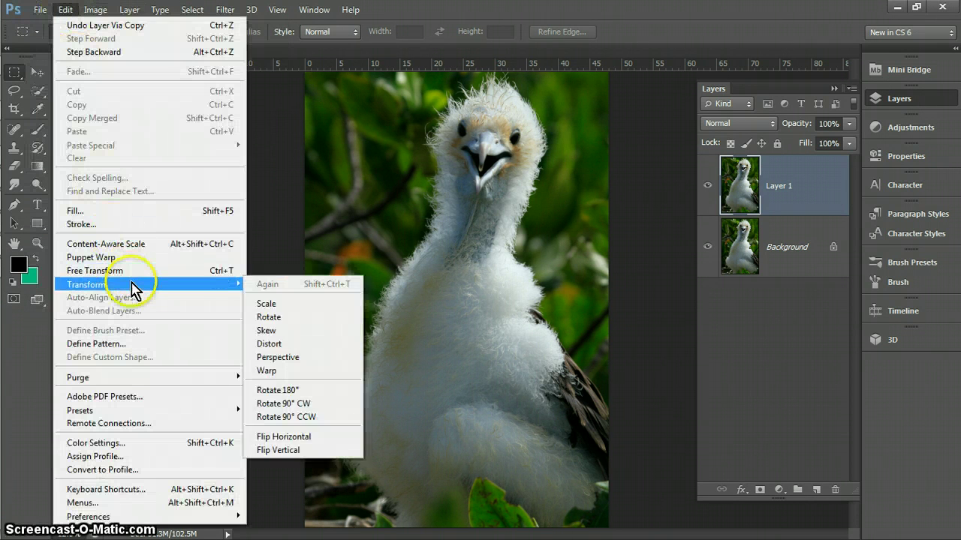
pyautogui.click(290, 303)
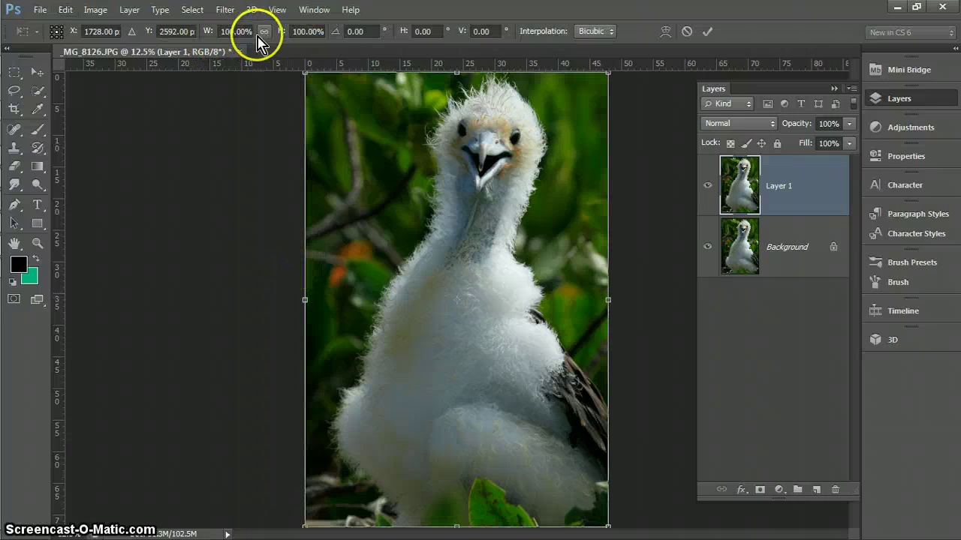
pyautogui.click(310, 31)
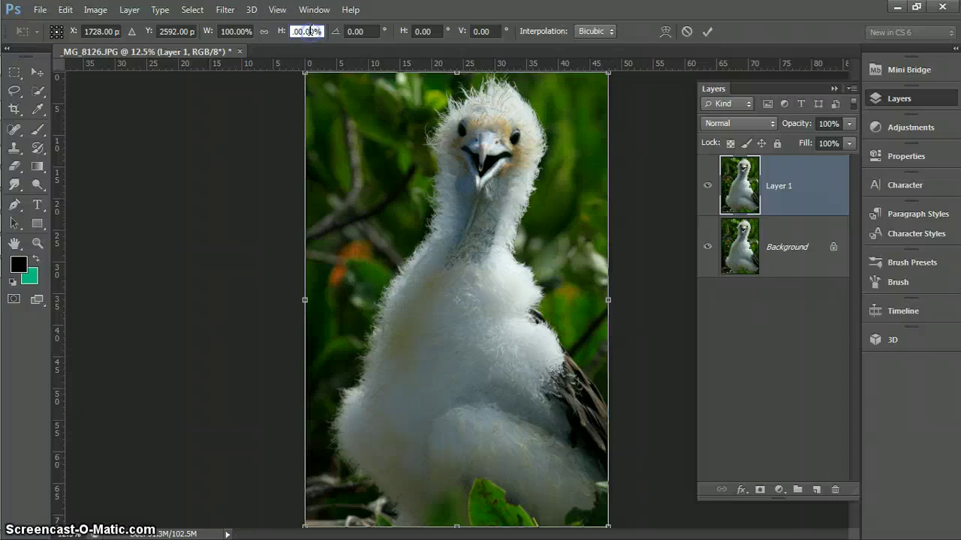
pyautogui.click(309, 31)
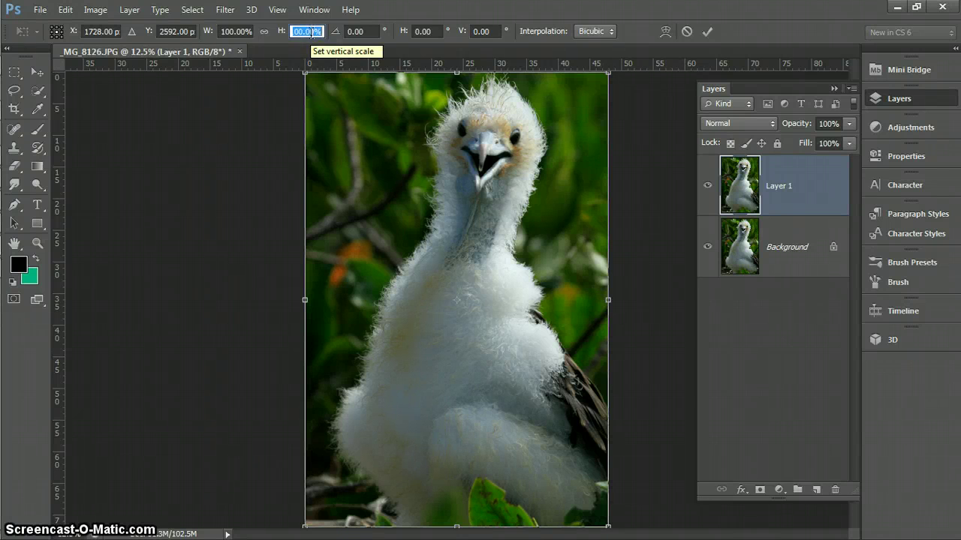
pyautogui.write('80')
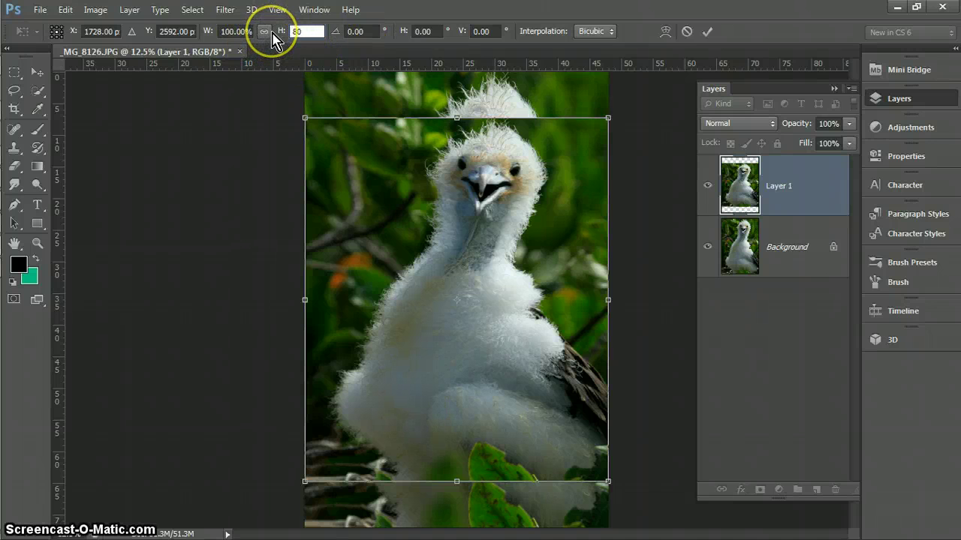
pyautogui.click(270, 32)
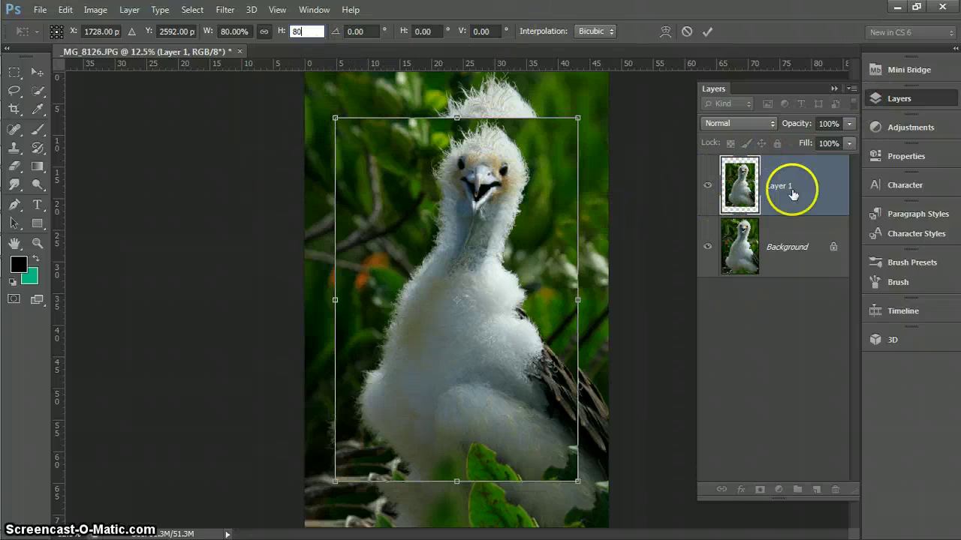
pyautogui.click(630, 234)
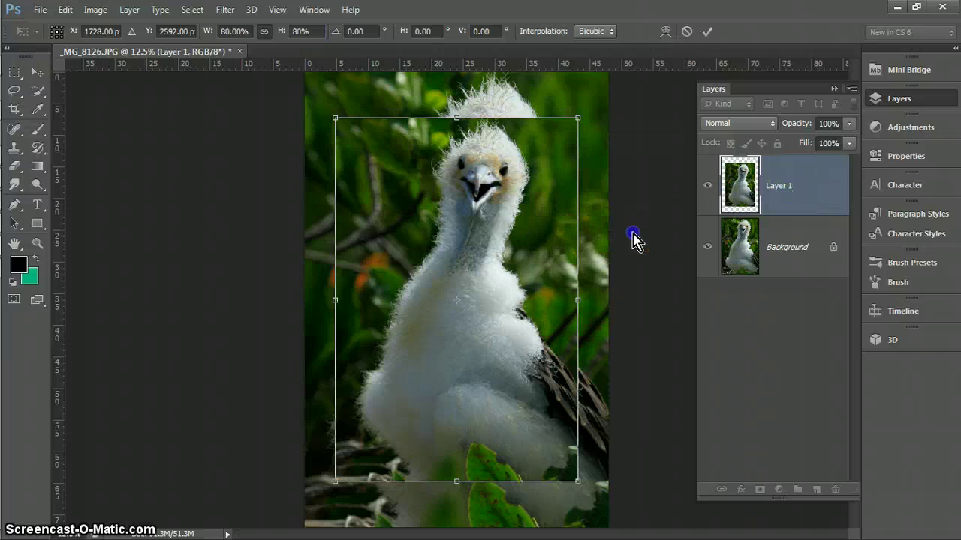
pyautogui.click(708, 32)
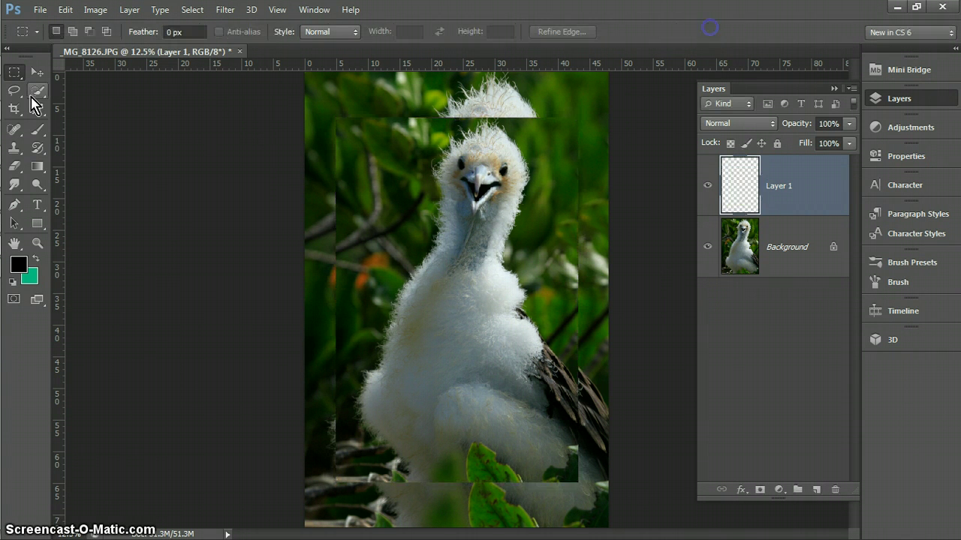
pyautogui.click(37, 91)
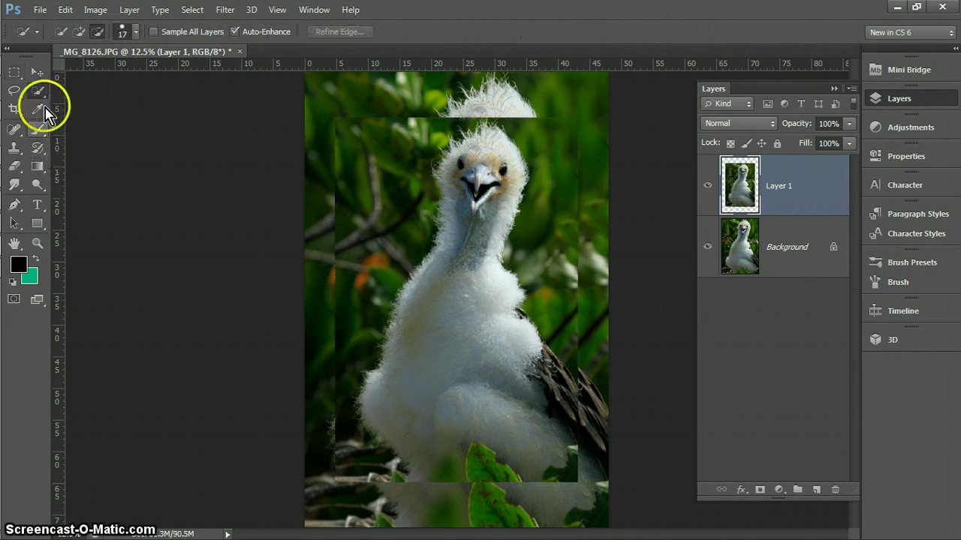
pyautogui.click(41, 92)
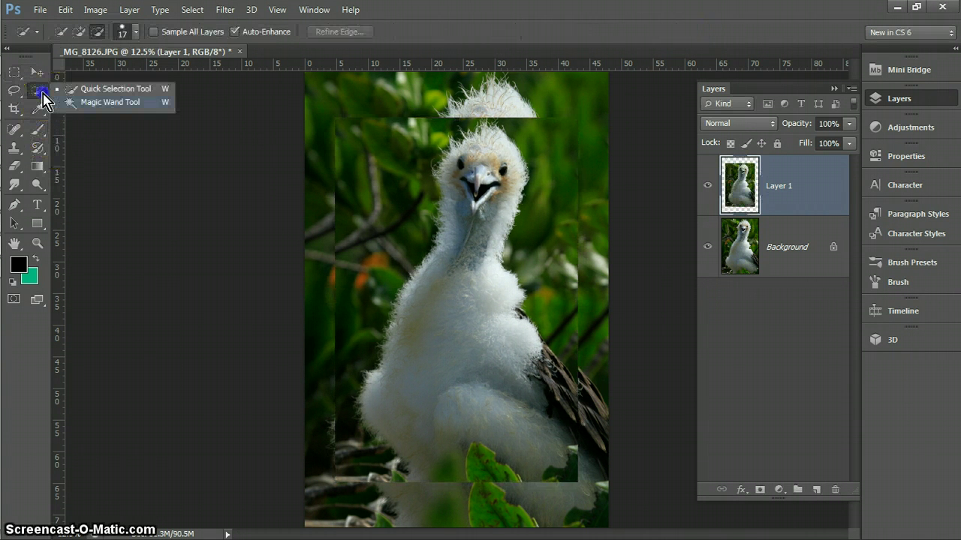
pyautogui.click(75, 102)
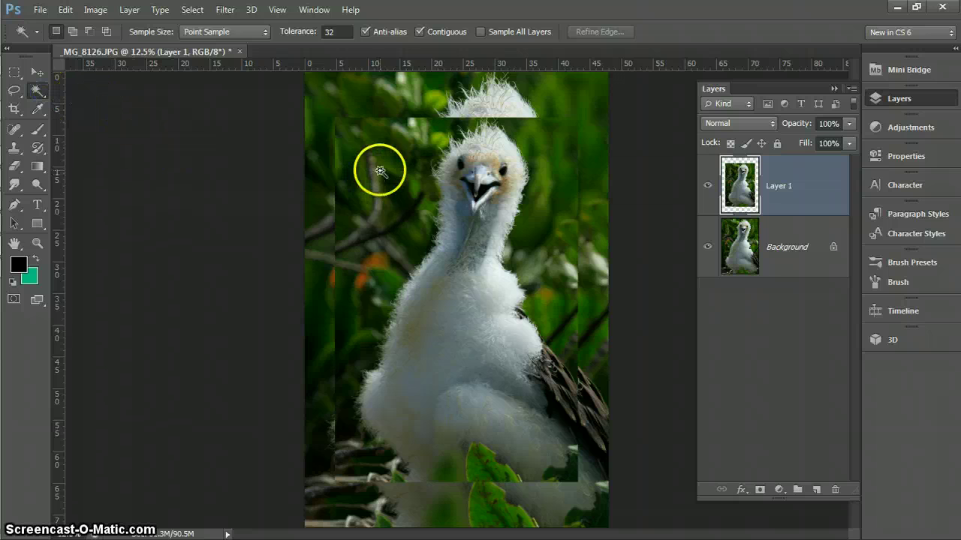
pyautogui.click(486, 151)
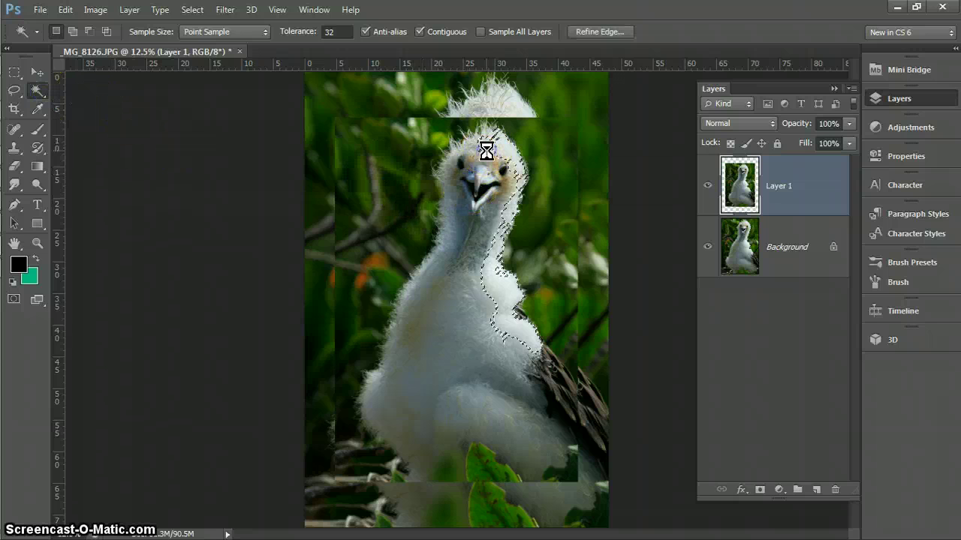
pyautogui.click(470, 159)
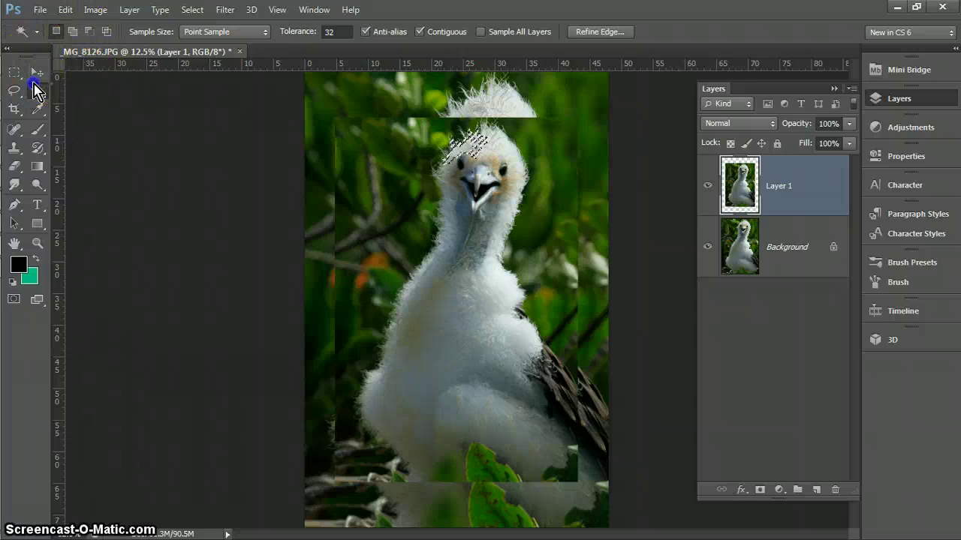
# - Clear the current selection and select the bird's head, neck and upper chest using the Quick Selection tool with a 400 px brush
pyautogui.moveTo(36, 90); pyautogui.dragTo(105, 85)
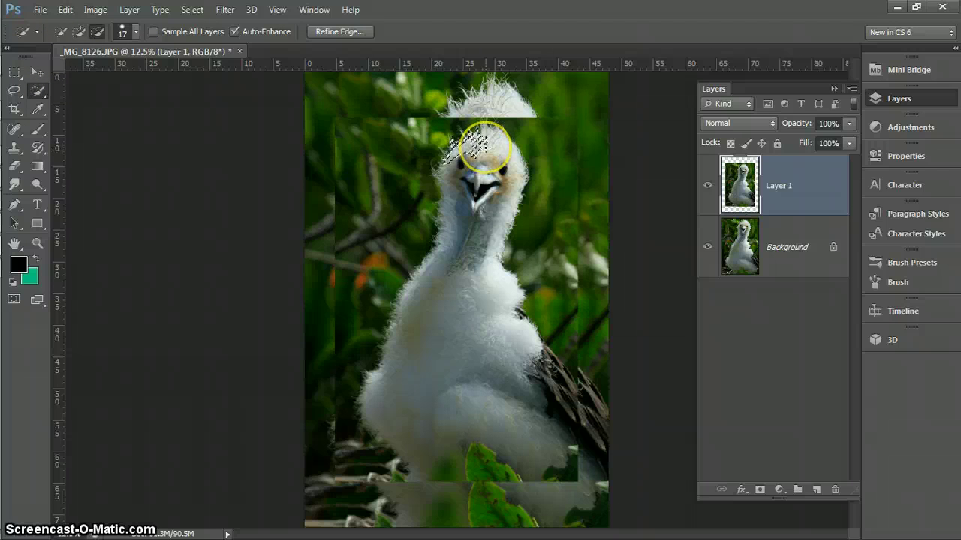
pyautogui.hotkey('ctrl', 'd')
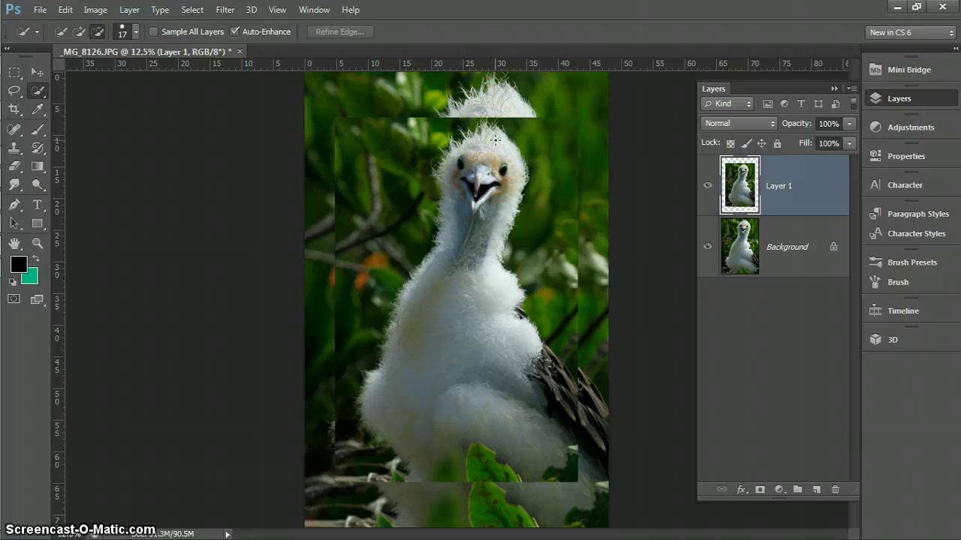
pyautogui.hotkey('ctrl', '+')
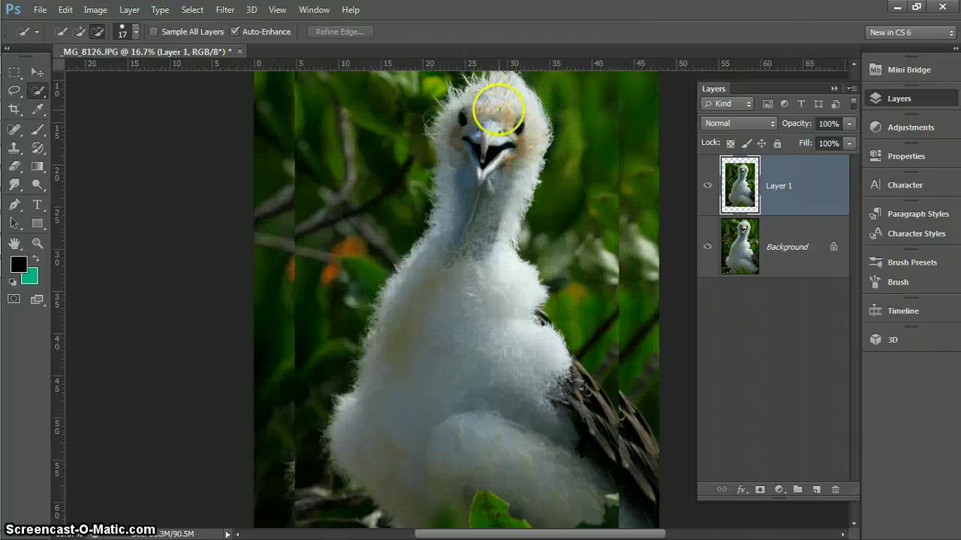
pyautogui.press(']')
pyautogui.press(']')
pyautogui.press(']')
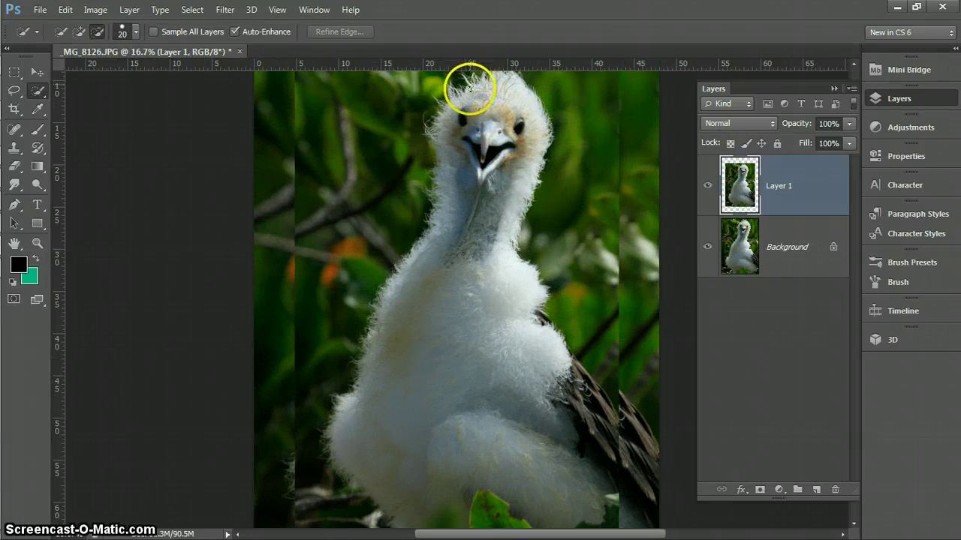
pyautogui.press(']')
pyautogui.press(']')
pyautogui.press(']')
pyautogui.press(']')
pyautogui.press(']')
pyautogui.press(']')
pyautogui.press(']')
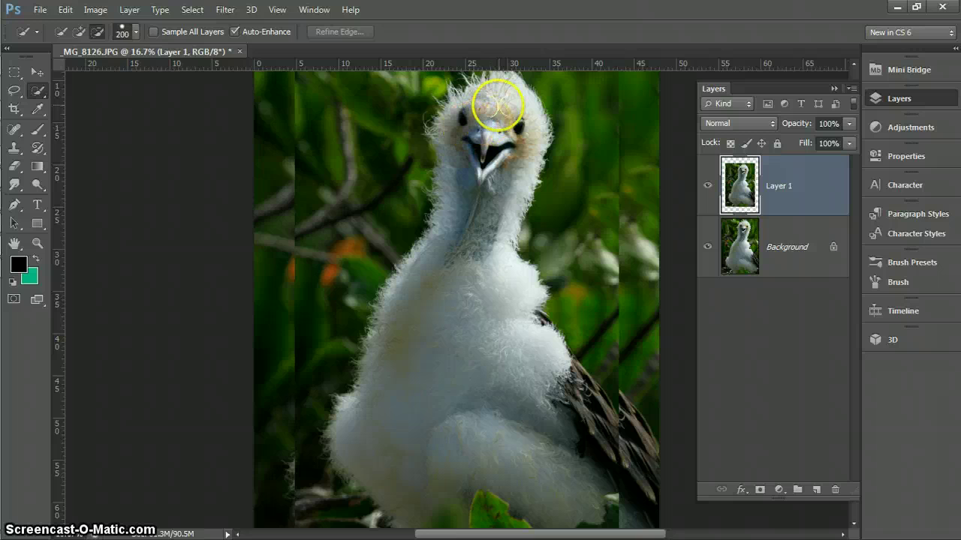
pyautogui.click(497, 103)
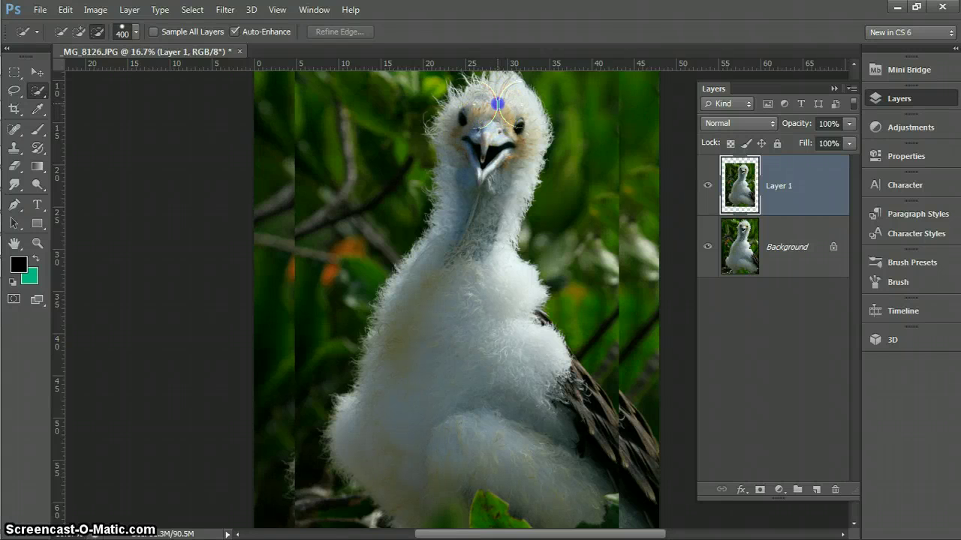
pyautogui.moveTo(497, 104)
pyautogui.mouseDown()
pyautogui.moveTo(480, 195)
pyautogui.moveTo(429, 334)
pyautogui.moveTo(437, 369)
pyautogui.mouseUp()
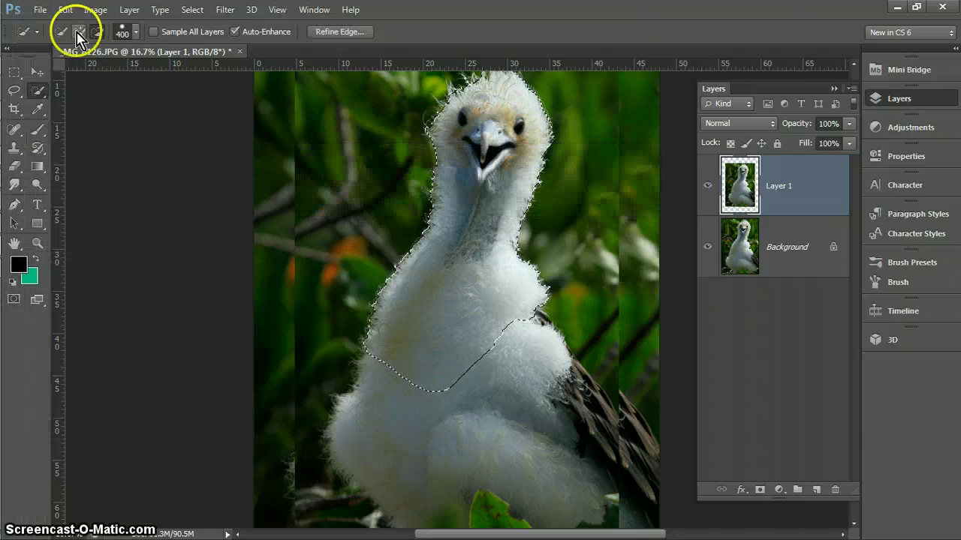
# - Add the rest of the bird's body, down to the layer's lower edge, to the selection
pyautogui.click(535, 332)
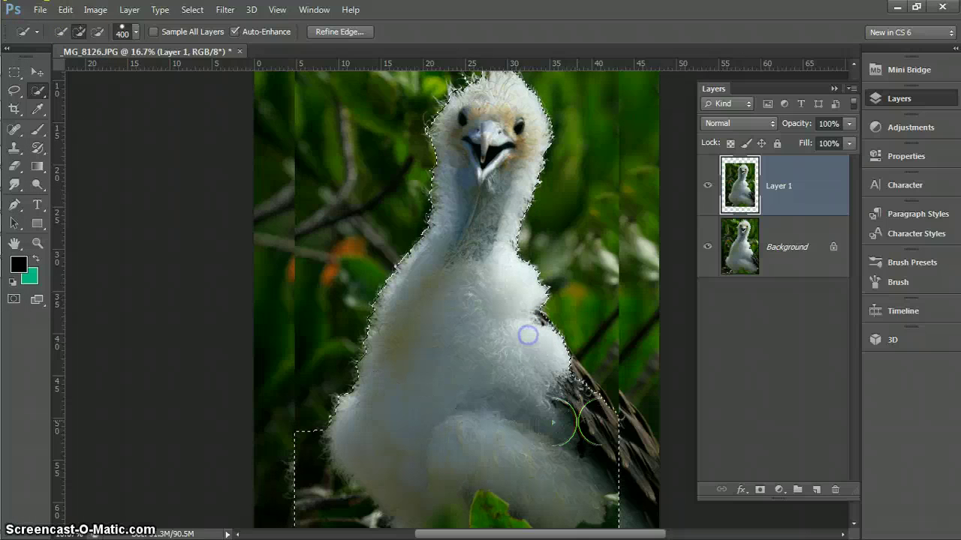
pyautogui.click(445, 364)
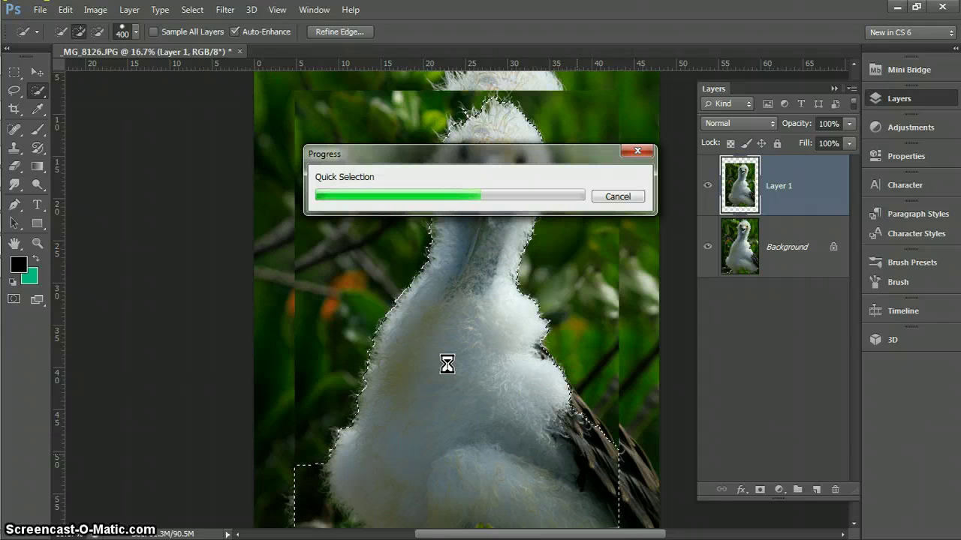
pyautogui.moveTo(446, 364)
pyautogui.mouseDown()
pyautogui.moveTo(444, 340)
pyautogui.moveTo(473, 268)
pyautogui.moveTo(457, 161)
pyautogui.moveTo(433, 338)
pyautogui.moveTo(438, 382)
pyautogui.moveTo(341, 276)
pyautogui.mouseUp()
# - Subtract the background and twigs beside the bird's lower left side from the selection using a 200 px brush
pyautogui.press('[')
pyautogui.press('[')
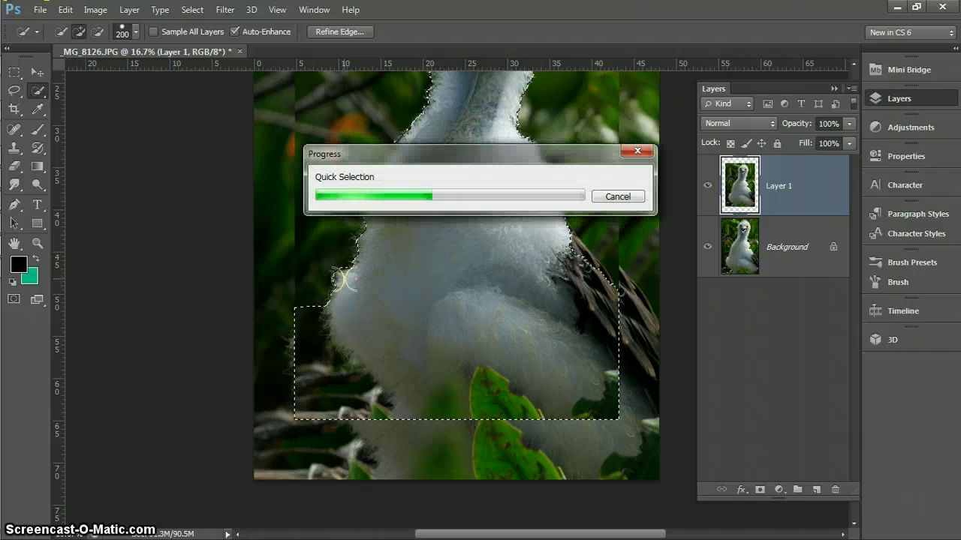
pyautogui.click(98, 32)
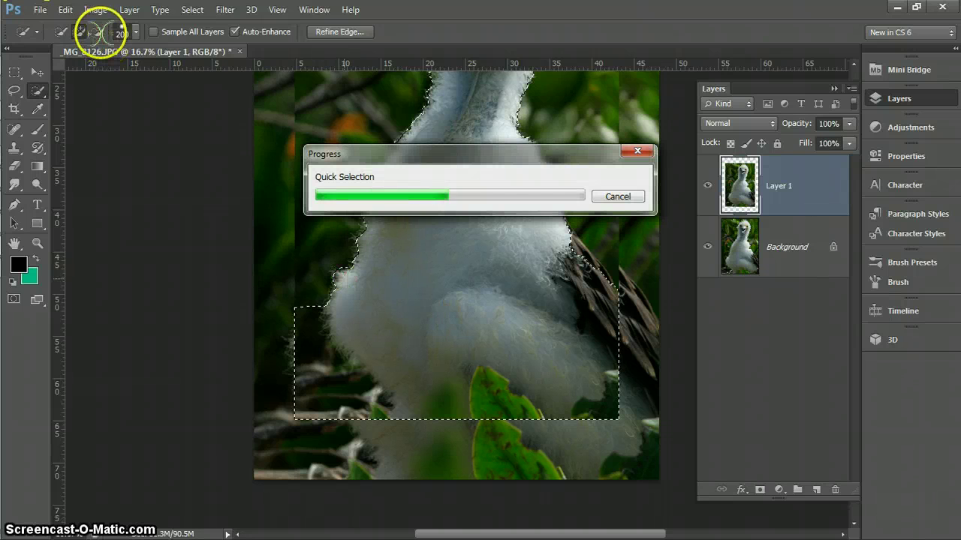
pyautogui.click(98, 32)
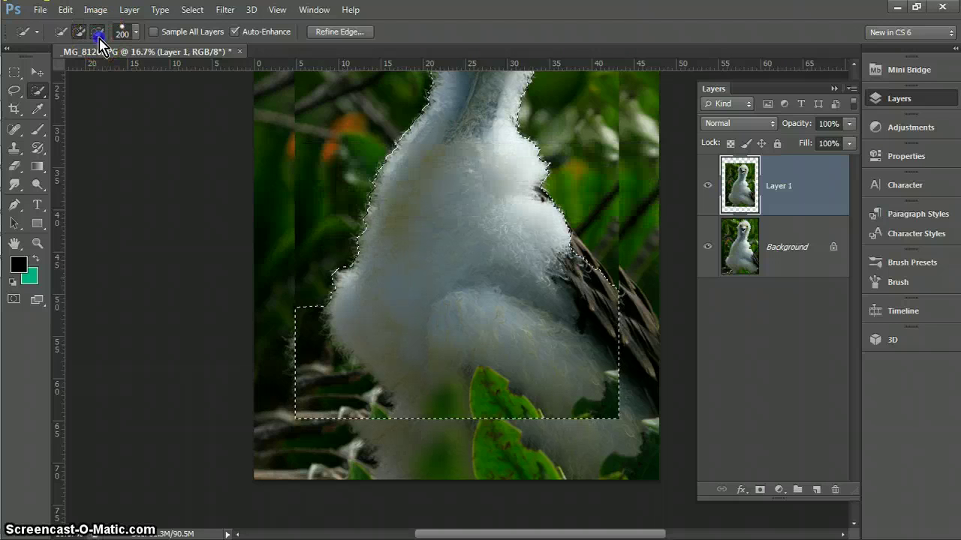
pyautogui.click(384, 279)
pyautogui.moveTo(384, 279)
pyautogui.mouseDown()
pyautogui.moveTo(358, 345)
pyautogui.moveTo(301, 311)
pyautogui.mouseUp()
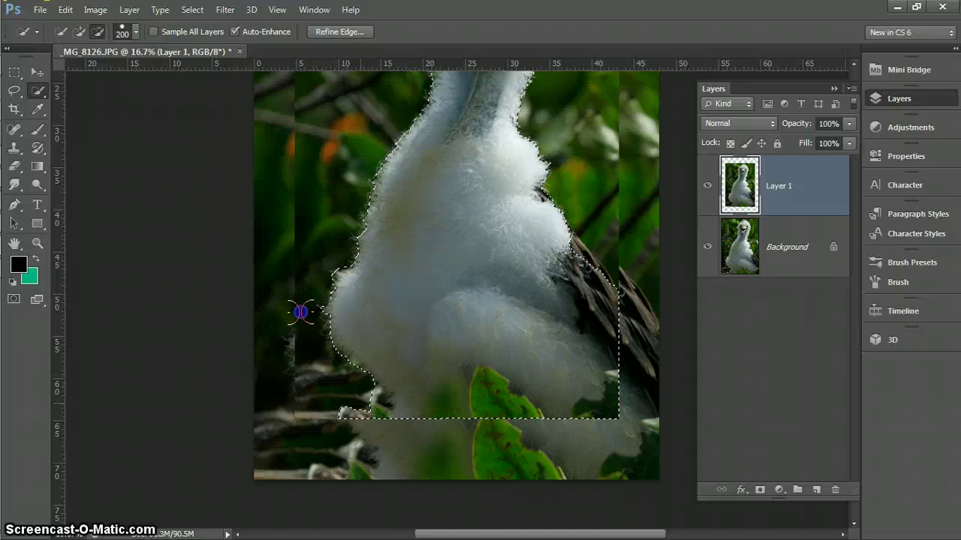
pyautogui.click(366, 410)
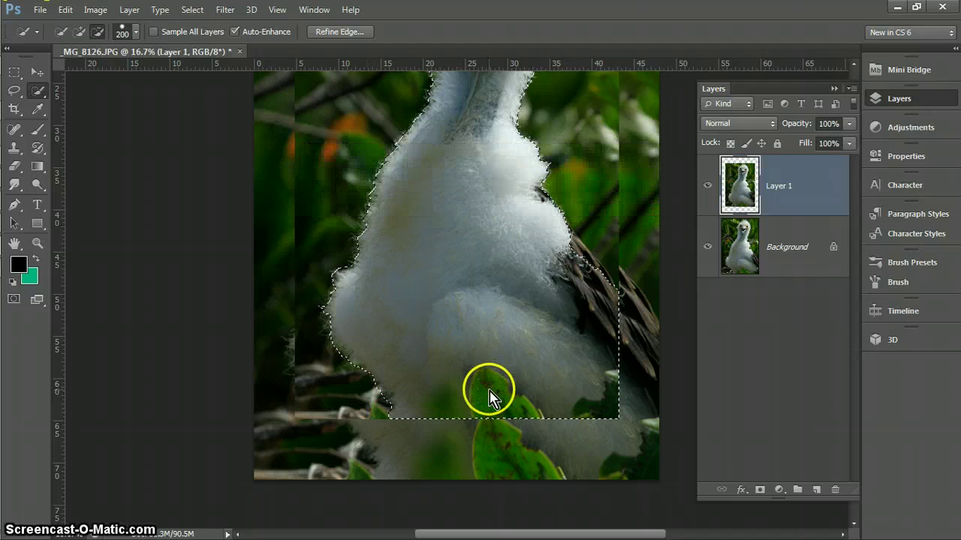
# - Subtract the green leaf in front of the bird and the dark leaves in Layer 1's lower right corner from the selection
pyautogui.keyDown('alt'); pyautogui.click(488, 386); pyautogui.keyUp('alt')
pyautogui.keyDown('alt'); pyautogui.click(487, 386); pyautogui.keyUp('alt')
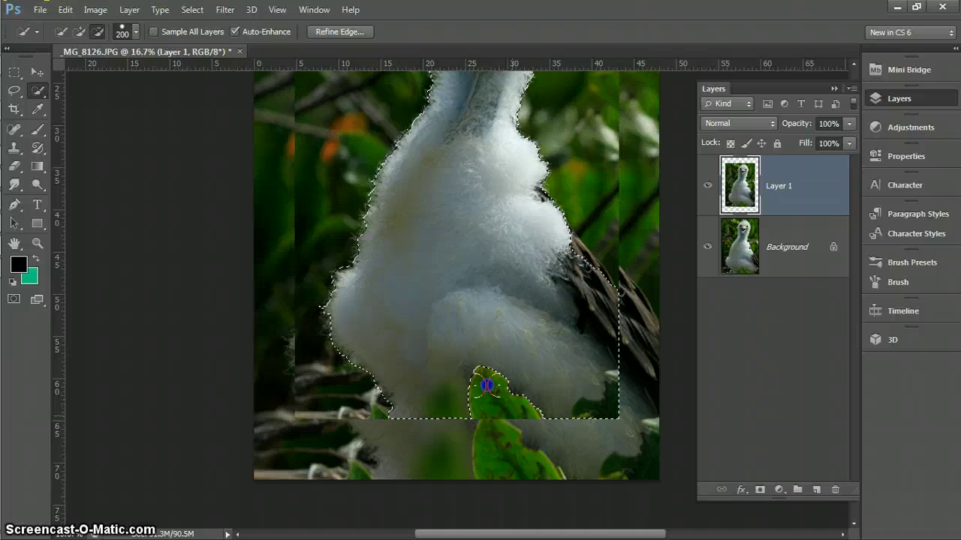
pyautogui.keyDown('alt'); pyautogui.click(513, 415); pyautogui.keyUp('alt')
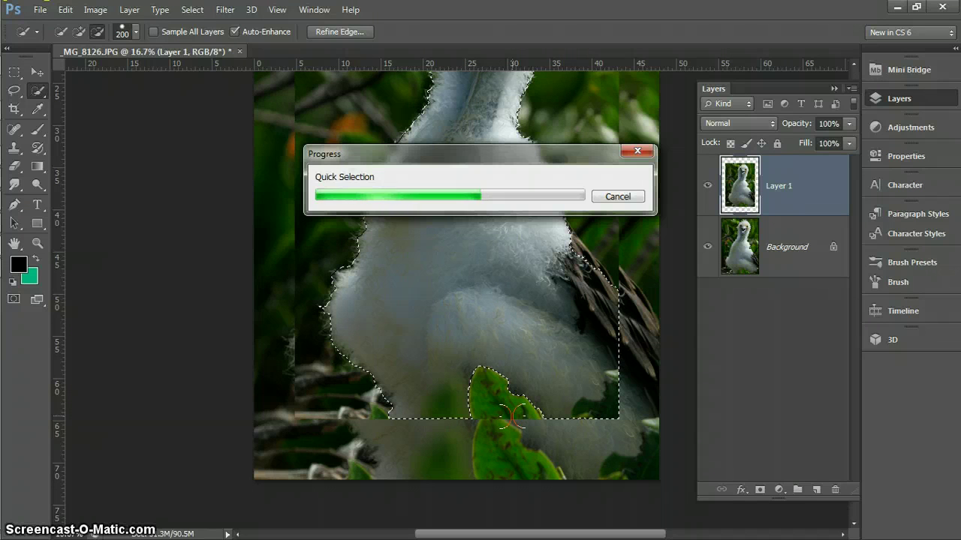
pyautogui.moveTo(646, 356)
pyautogui.mouseDown()
pyautogui.moveTo(652, 383)
pyautogui.moveTo(600, 388)
pyautogui.moveTo(614, 401)
pyautogui.mouseUp()
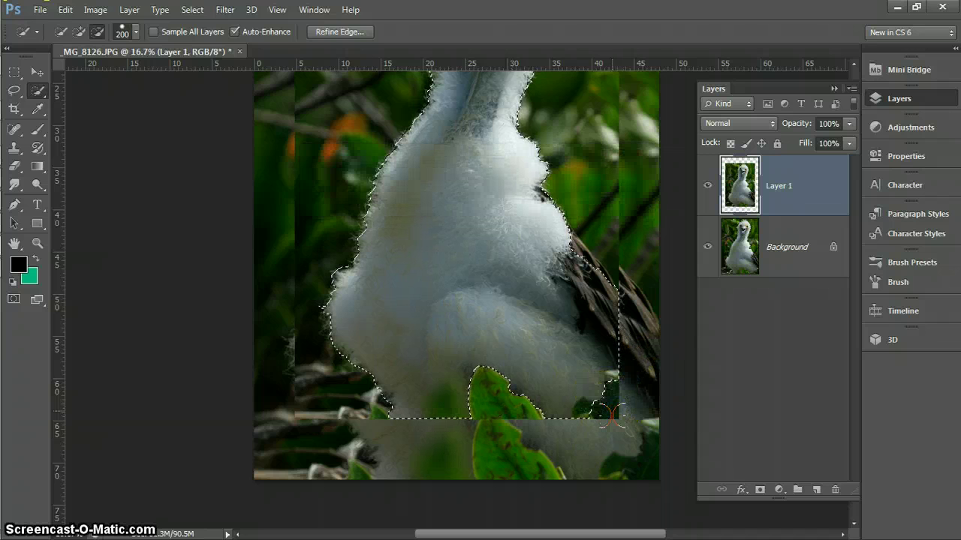
pyautogui.click(612, 415)
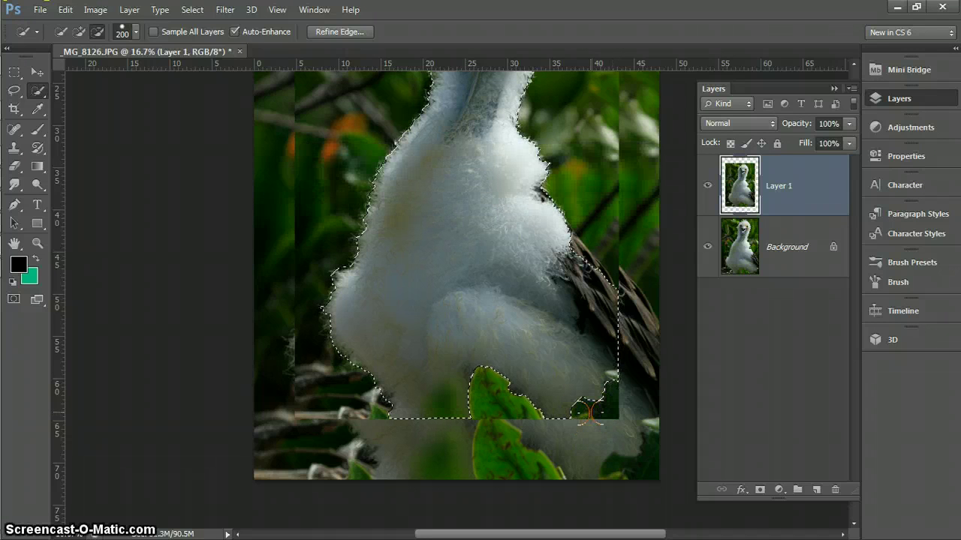
pyautogui.click(590, 412)
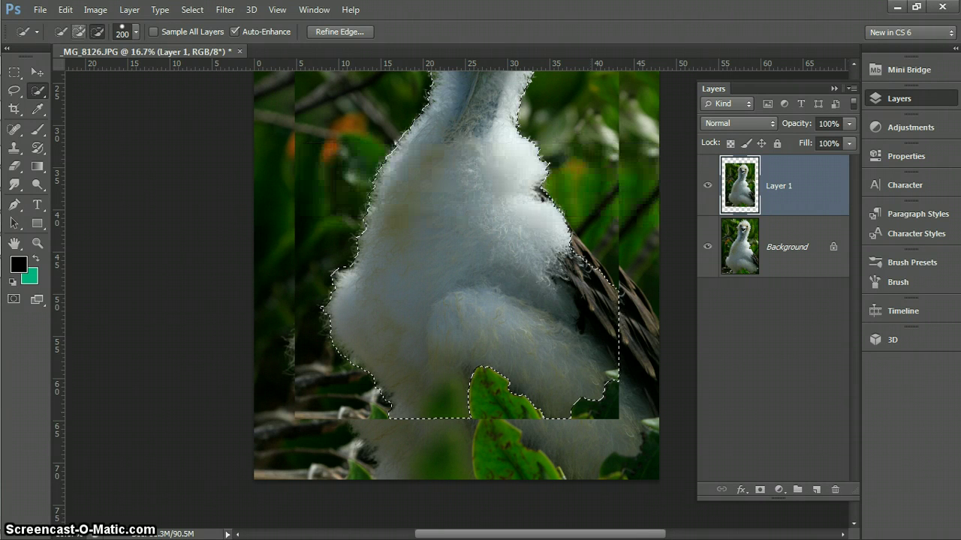
# - Add the upper edge of the bird's dark wing to the selection
pyautogui.click(79, 31)
pyautogui.moveTo(565, 267); pyautogui.dragTo(568, 251)
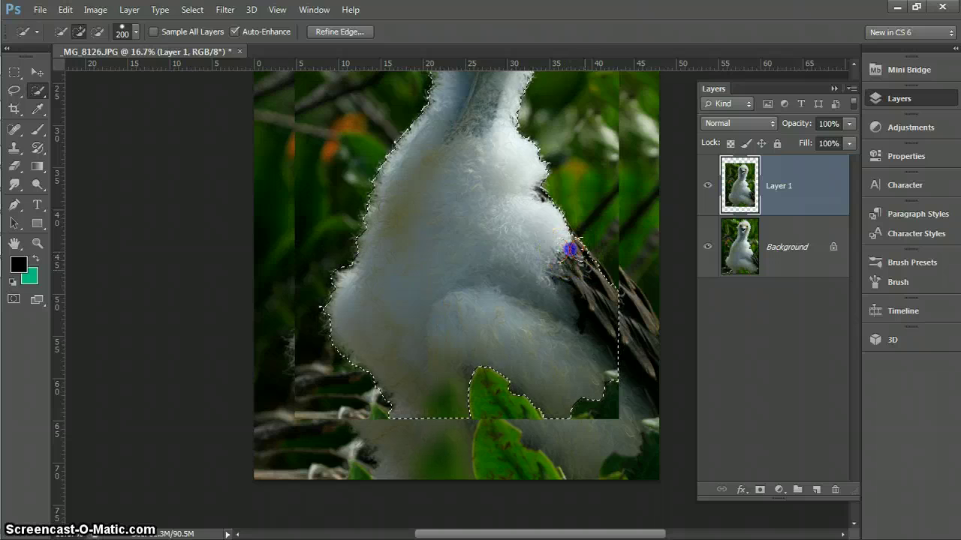
# - Add more of the dark wing feathers near Layer 1's right edge to the selection
pyautogui.moveTo(568, 253); pyautogui.dragTo(584, 272)
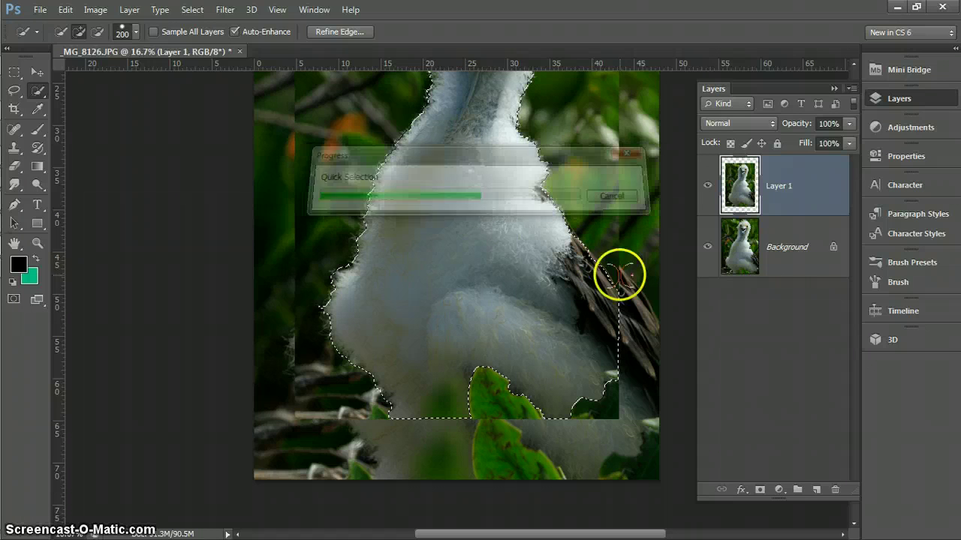
pyautogui.moveTo(620, 274)
pyautogui.mouseDown()
pyautogui.moveTo(570, 257)
pyautogui.moveTo(582, 263)
pyautogui.mouseUp()
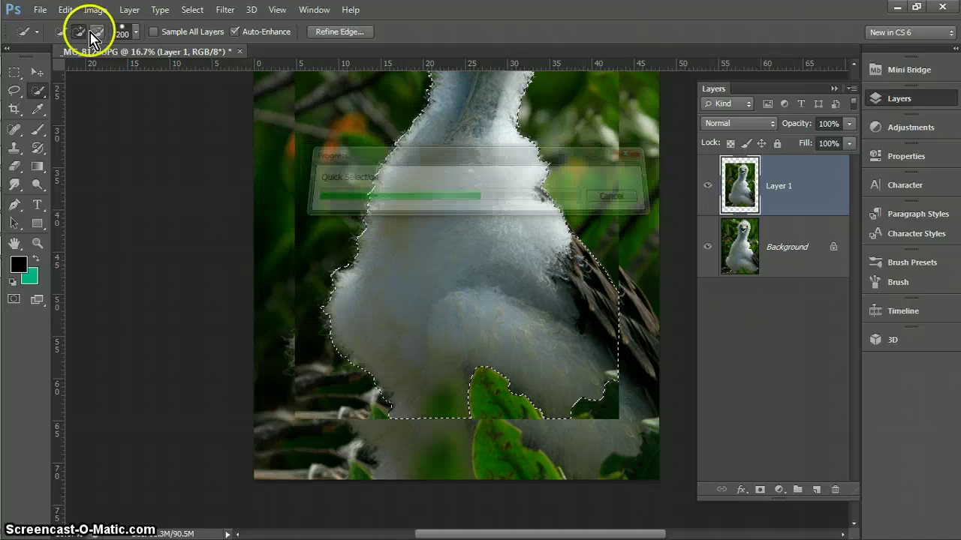
# - Start a Color Range selection within the current selection, sampling the light grey down on the bird's left side and chest
pyautogui.click(45, 90)
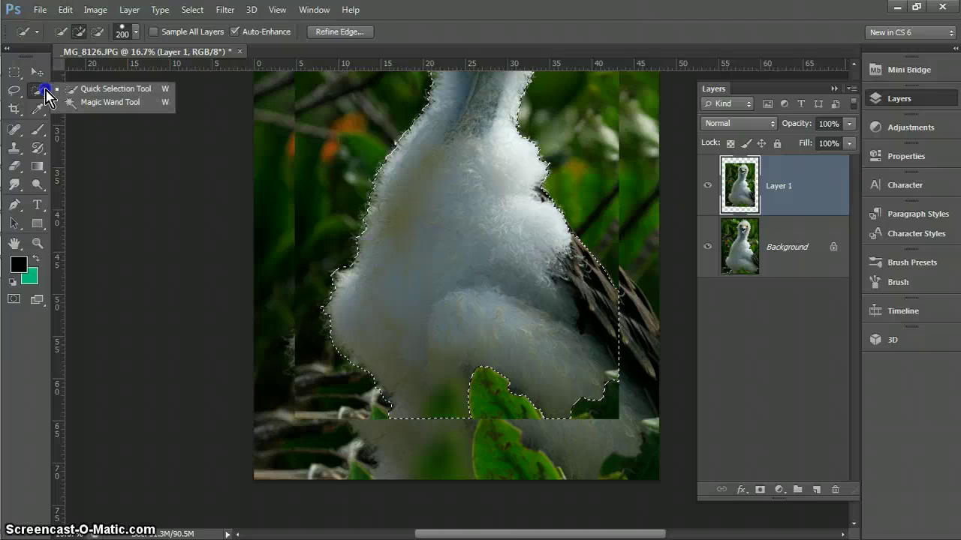
pyautogui.click(110, 102)
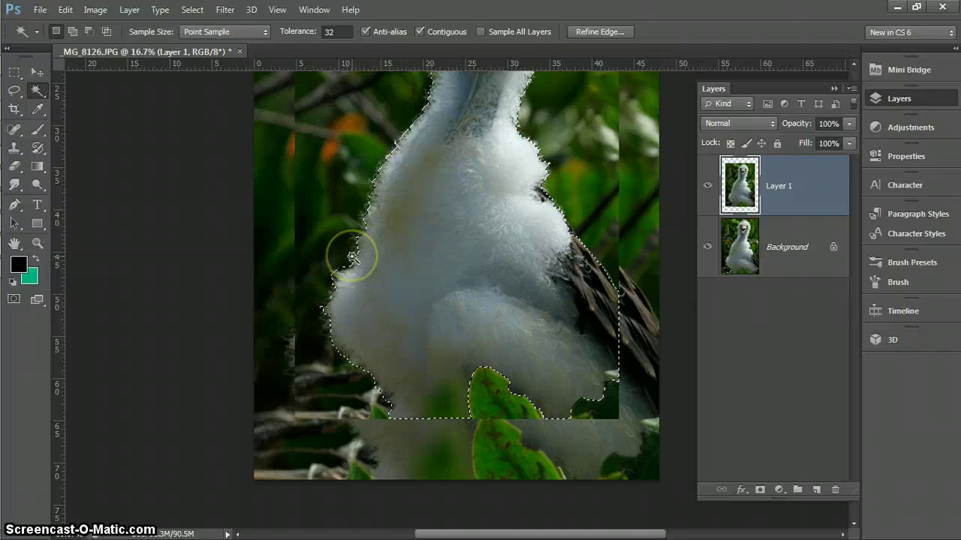
pyautogui.hotkey('ctrl', '+')
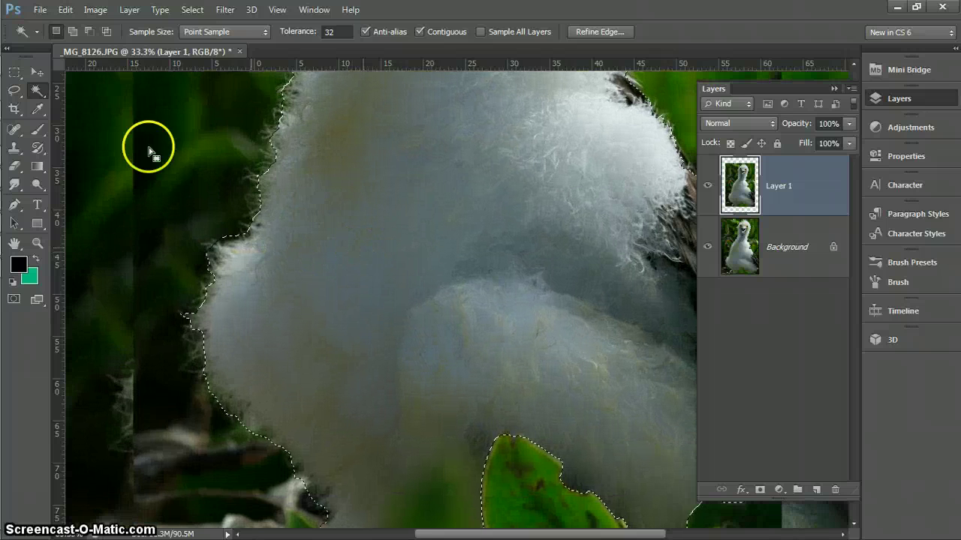
pyautogui.click(192, 10)
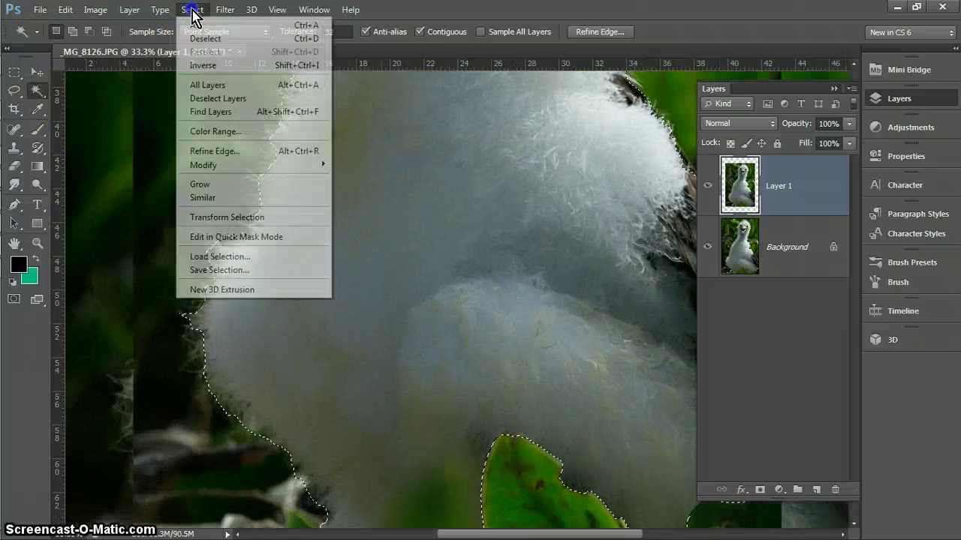
pyautogui.click(225, 141)
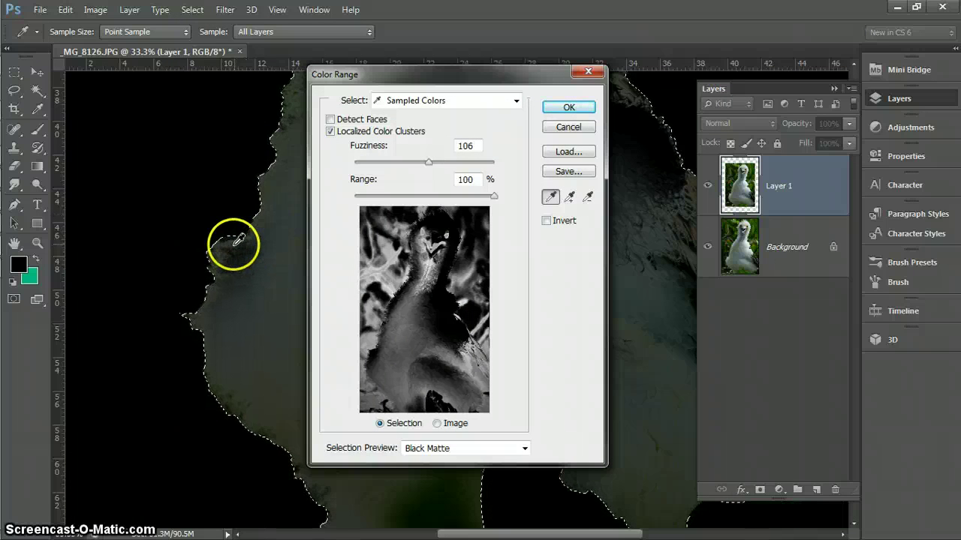
pyautogui.click(235, 244)
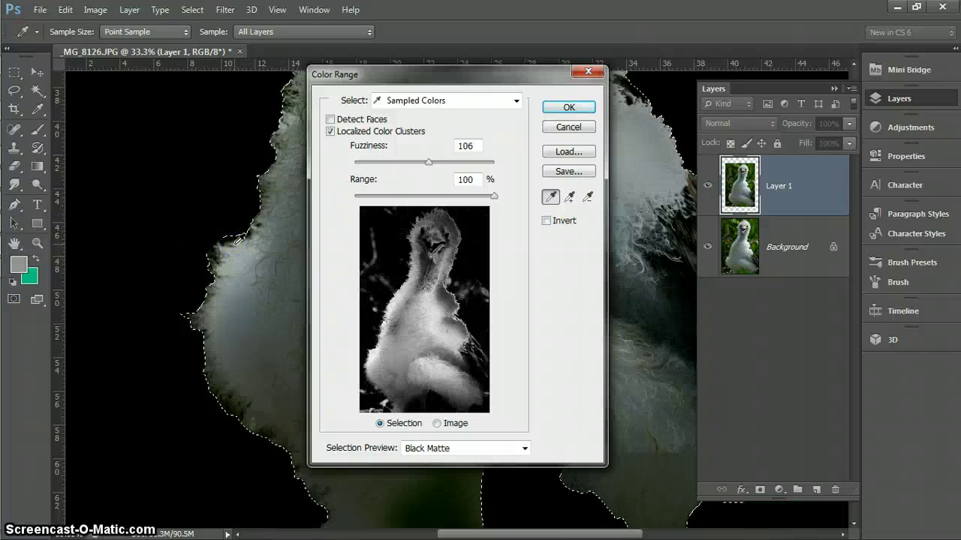
pyautogui.click(418, 268)
pyautogui.click(373, 48)
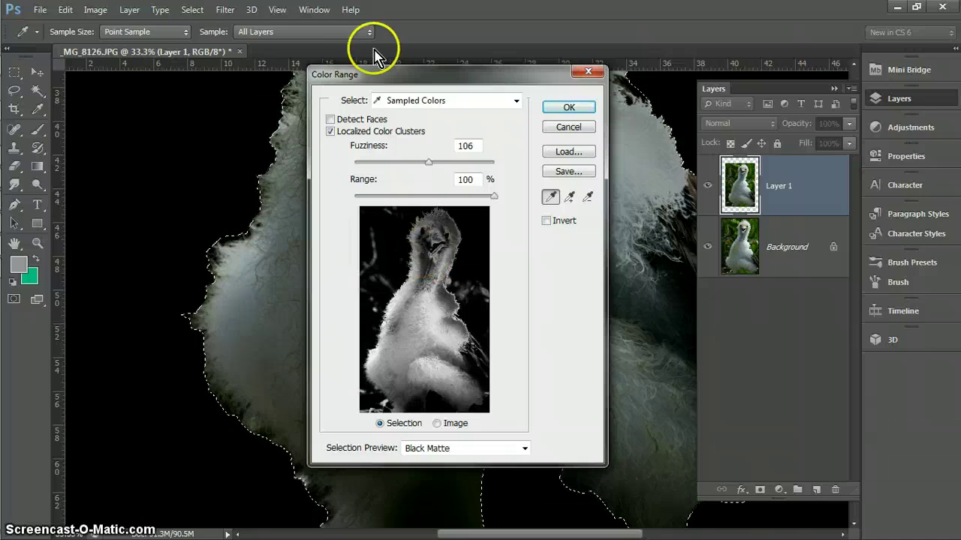
# - Try adding the darker fringe feathers at the bird's left shoulder to the sampled colors, and apply the Color Range selection
pyautogui.moveTo(380, 71); pyautogui.dragTo(372, 165)
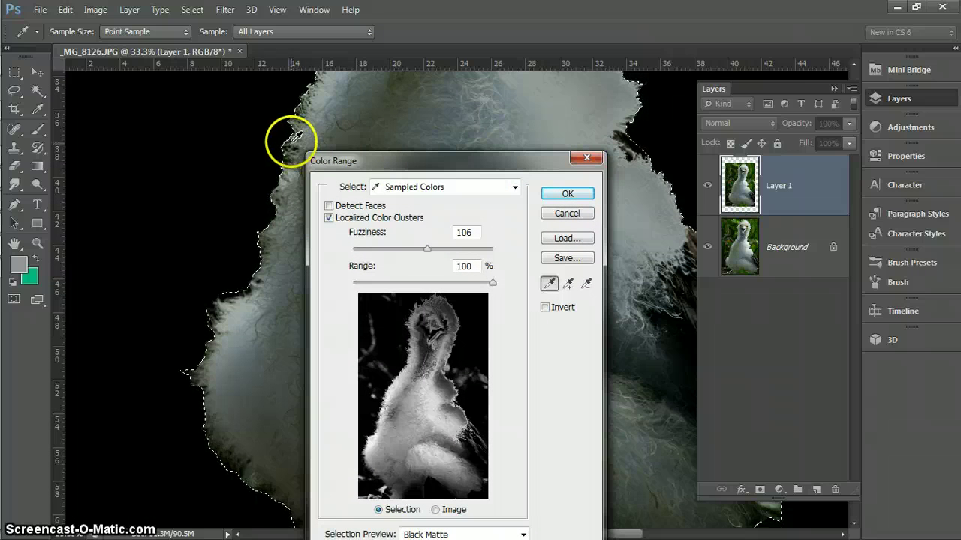
pyautogui.click(568, 283)
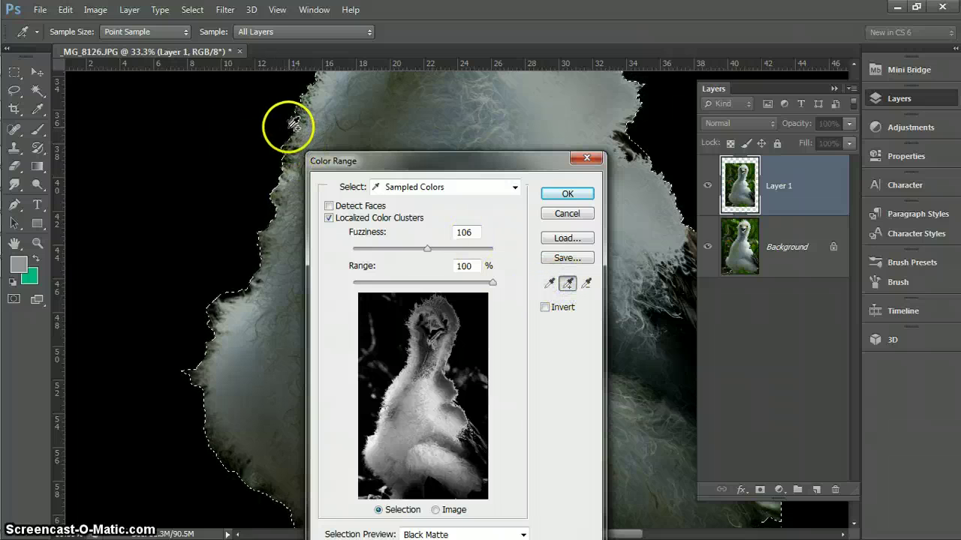
pyautogui.moveTo(294, 126); pyautogui.dragTo(291, 138)
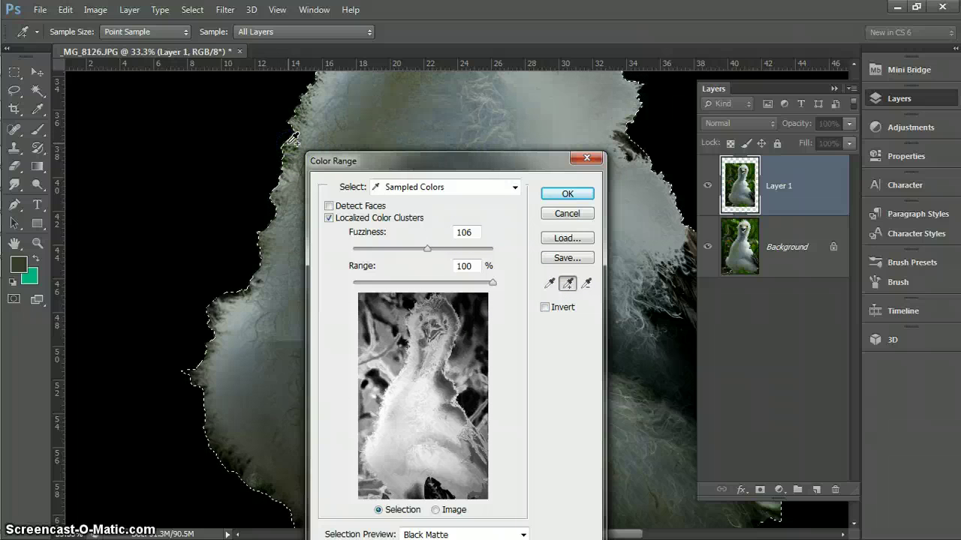
pyautogui.click(439, 189)
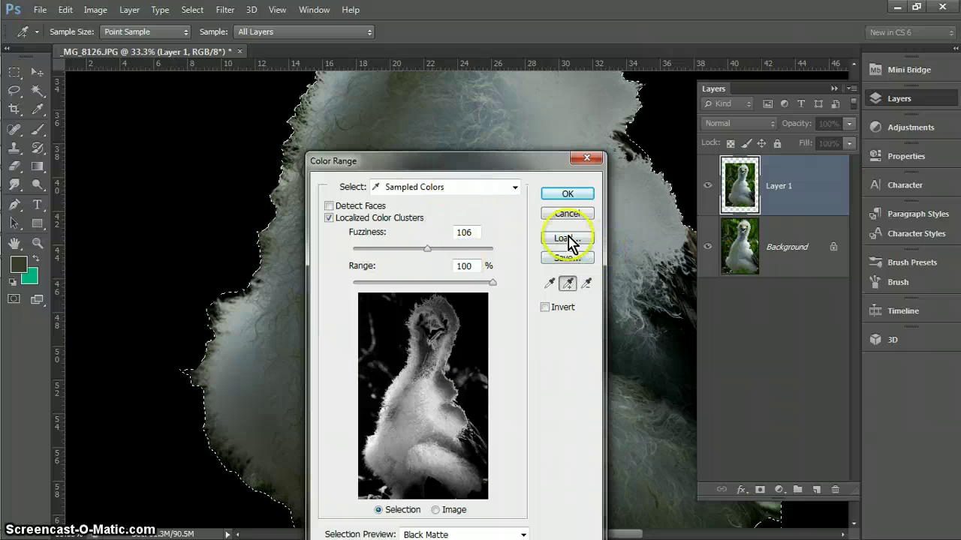
pyautogui.click(568, 196)
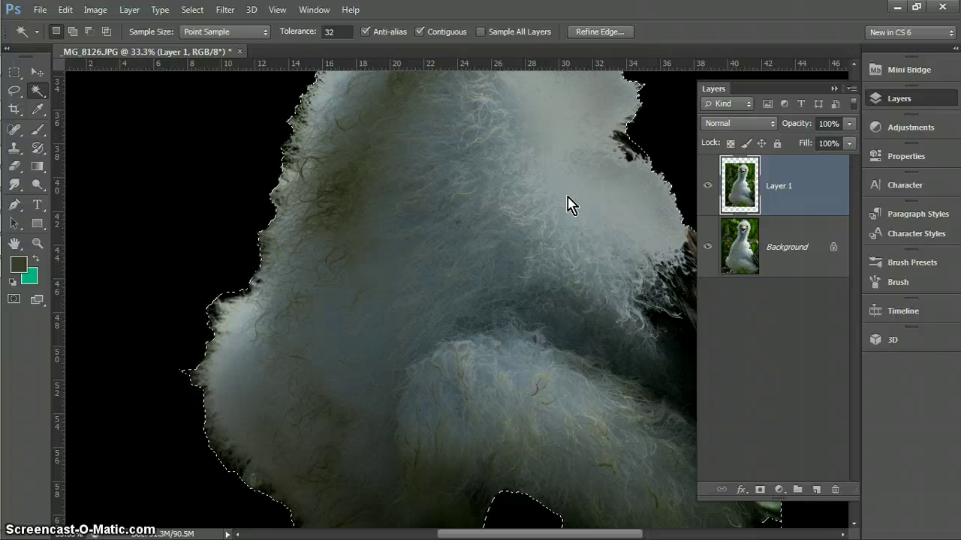
# - Add the bird's whole head, neck and body to the selection with the Quick Selection tool
pyautogui.hotkey('ctrl', '0')
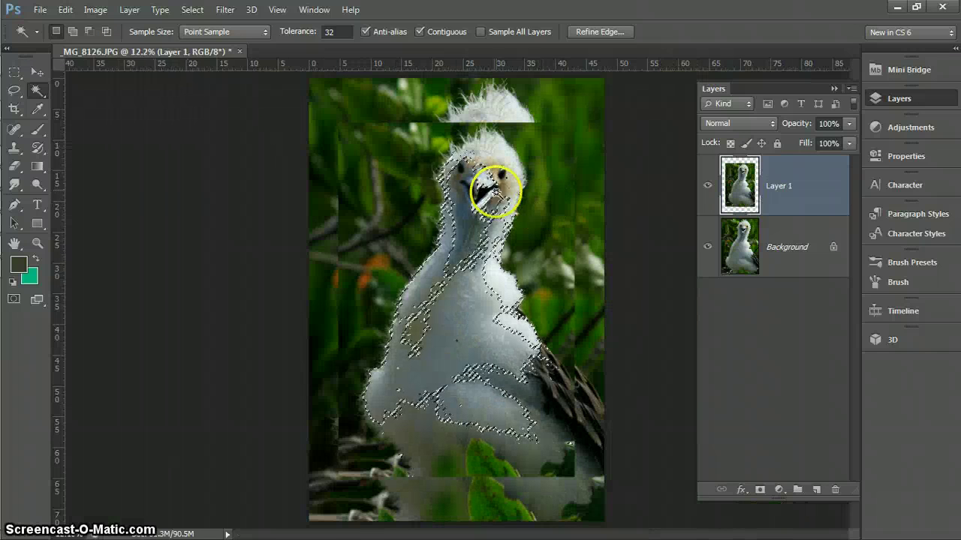
pyautogui.click(72, 32)
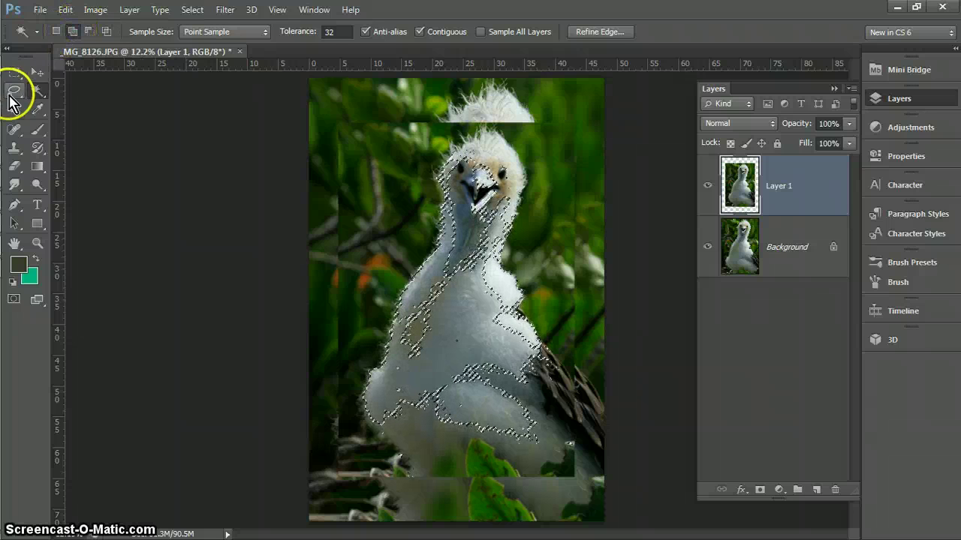
pyautogui.click(36, 92)
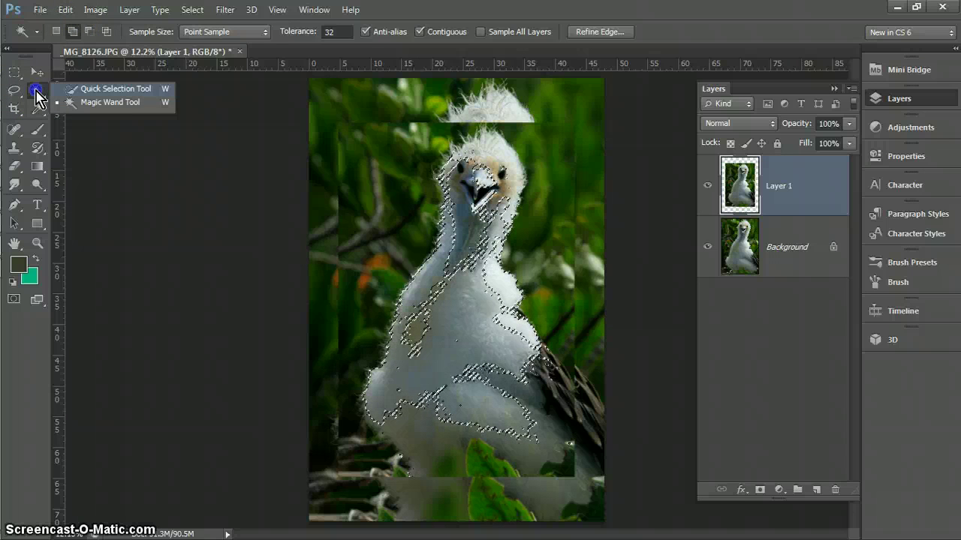
pyautogui.click(113, 89)
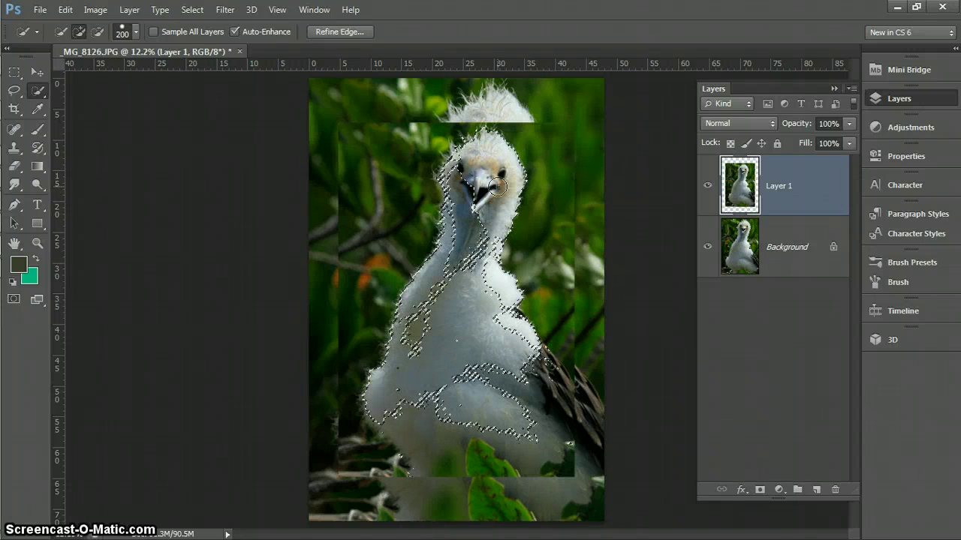
pyautogui.click(456, 153)
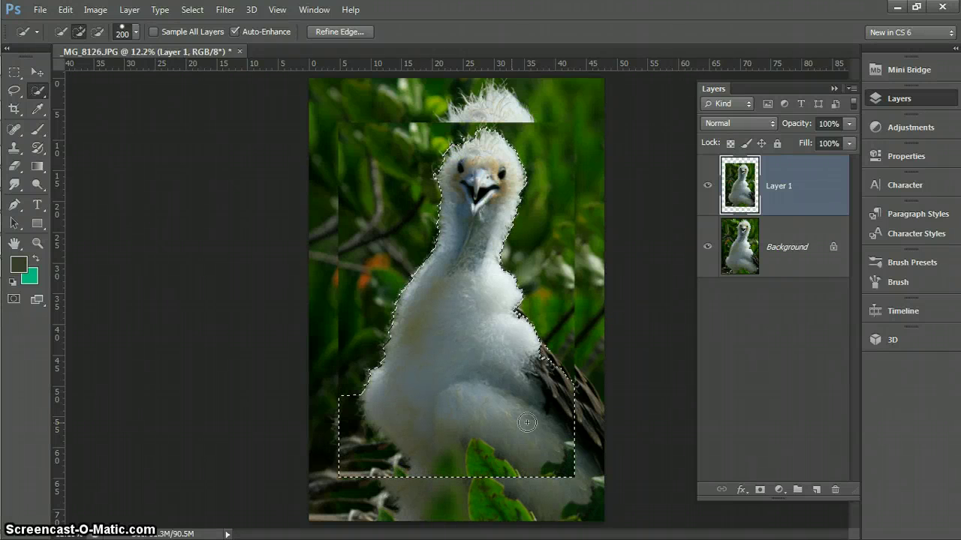
pyautogui.click(527, 423)
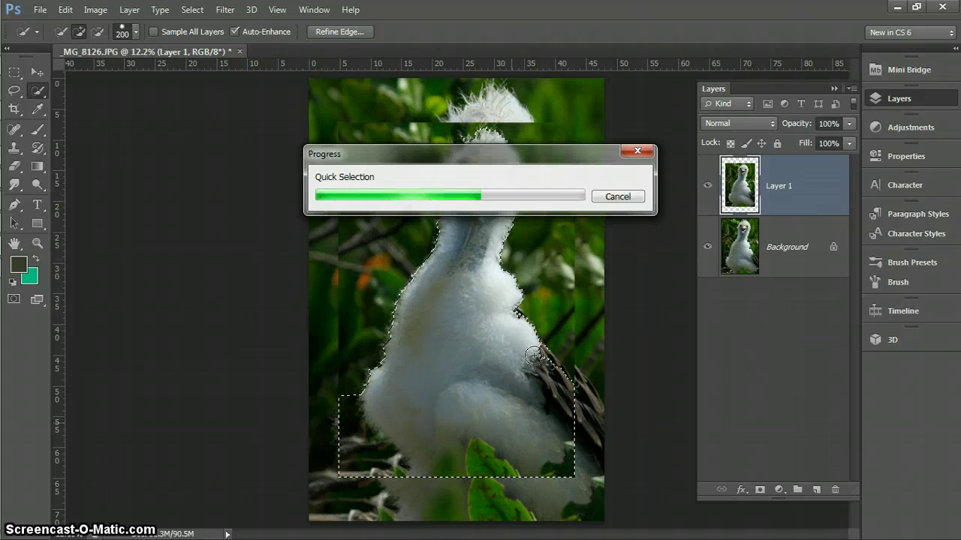
# - Add the upper edge of the dark wing and the small dark feathers above it to the selection
pyautogui.click(540, 350)
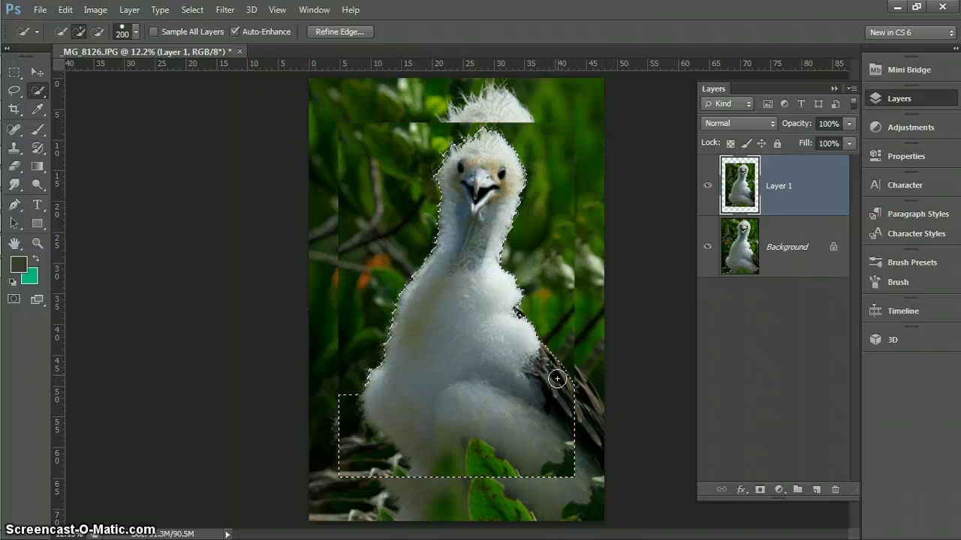
pyautogui.click(557, 379)
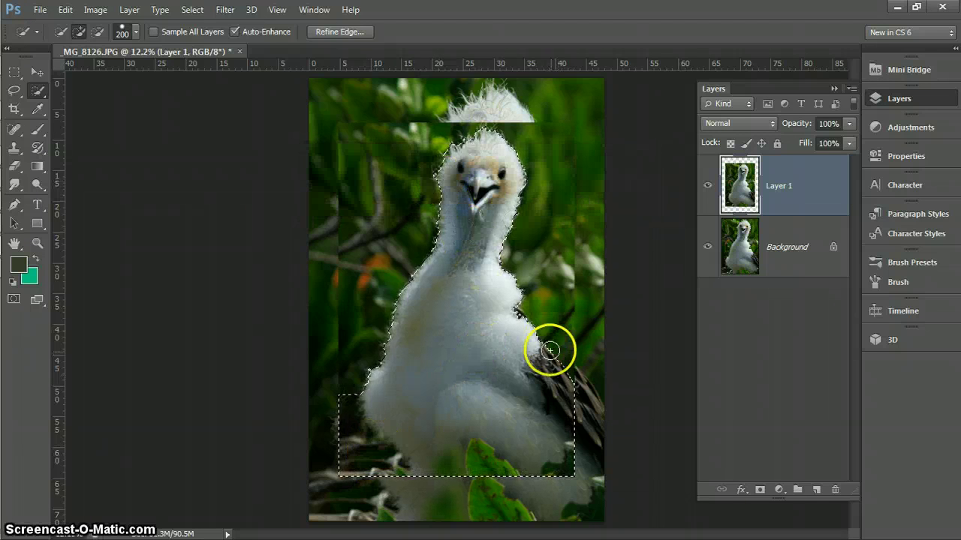
pyautogui.click(515, 317)
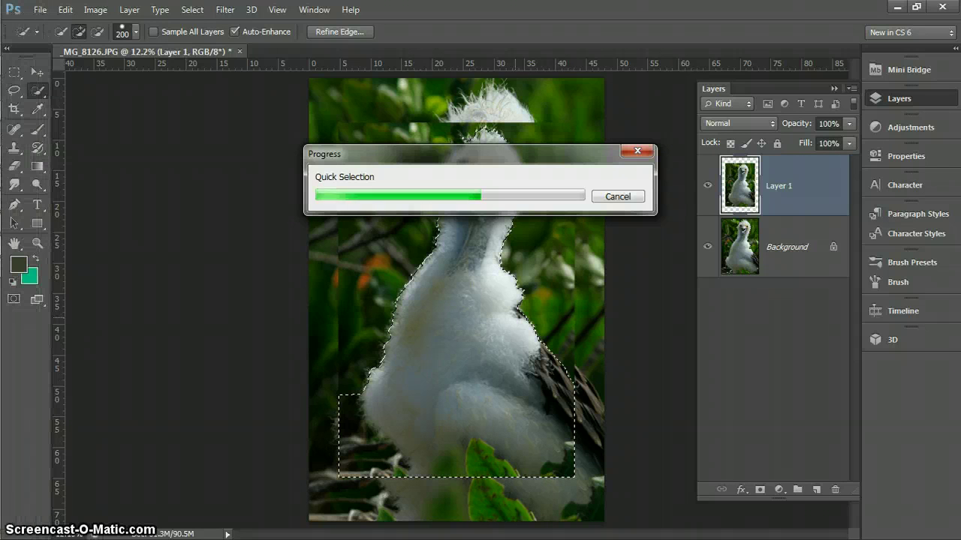
# - Subtract the dark background and twigs beside the bird's lower left side from the selection using a 200 px brush
pyautogui.click(97, 31)
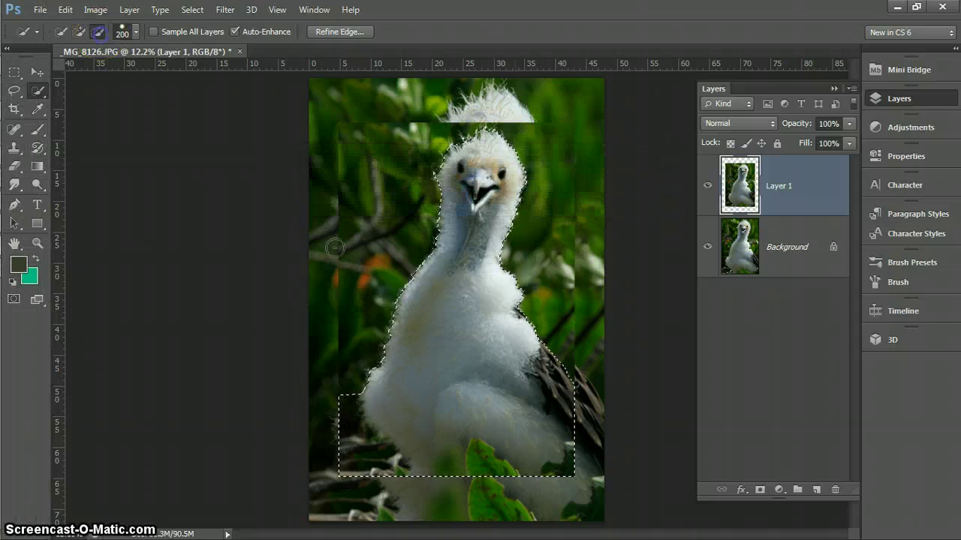
pyautogui.moveTo(402, 444); pyautogui.dragTo(339, 402)
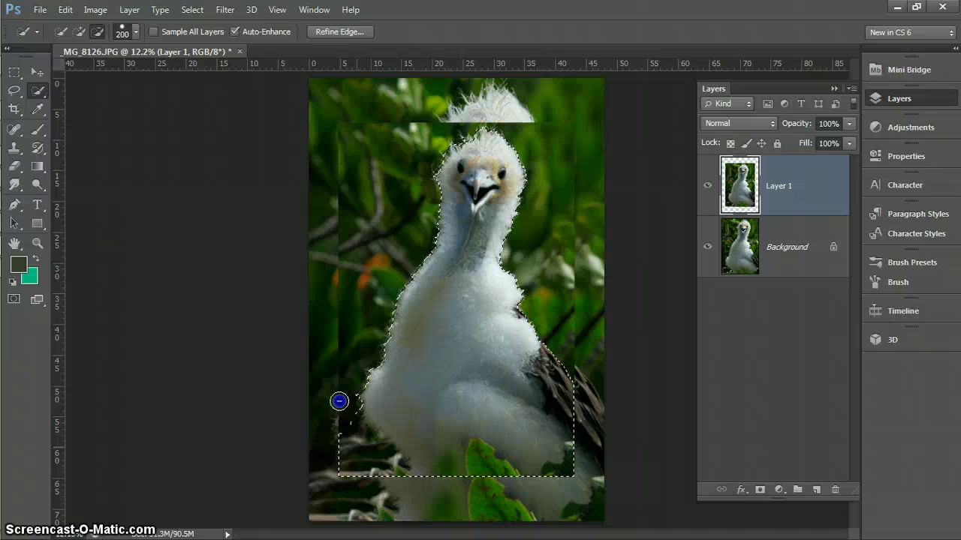
pyautogui.click(384, 465)
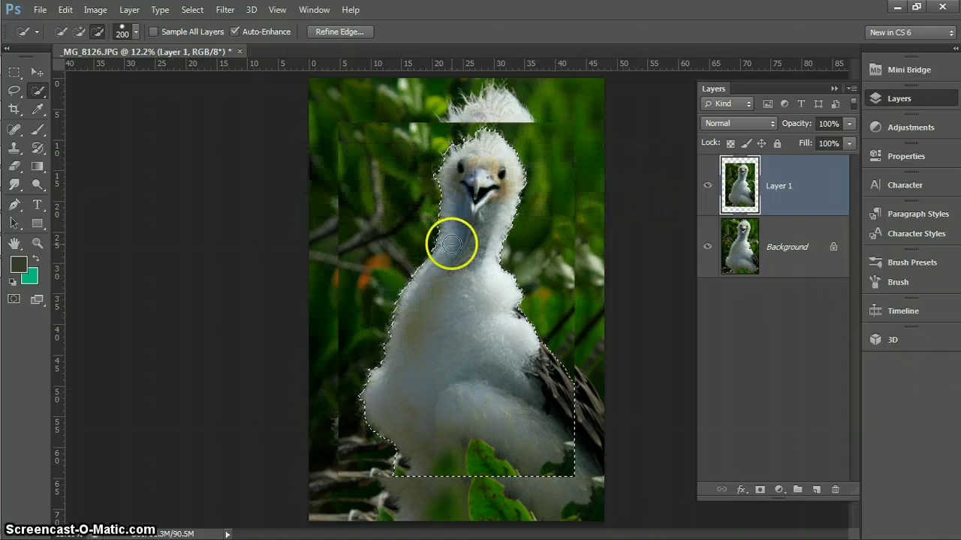
# - Subtract the green background between the crest feathers on top of the bird's head from the selection using a 40 px brush
pyautogui.scroll(1, 457, 220)
pyautogui.scroll(2, 459, 224)
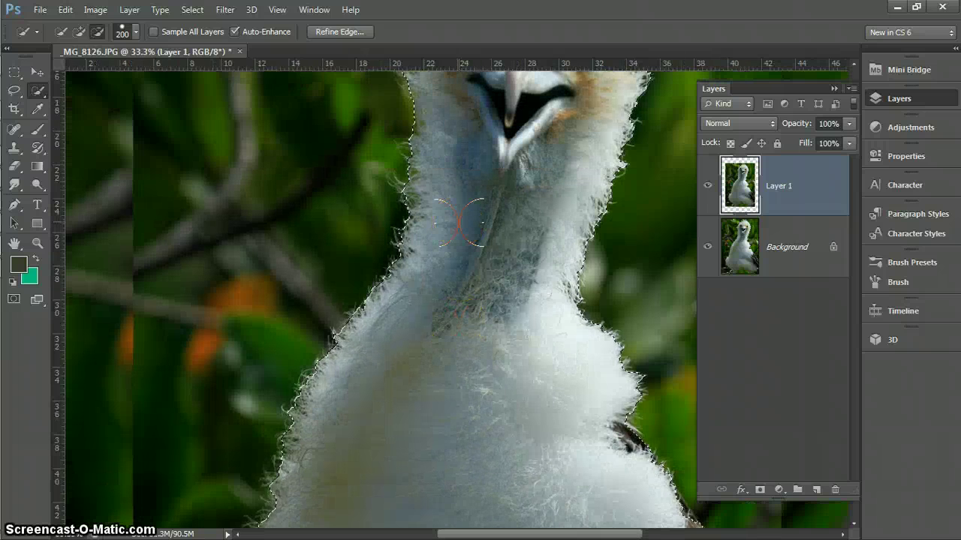
pyautogui.scroll(5, 456, 217)
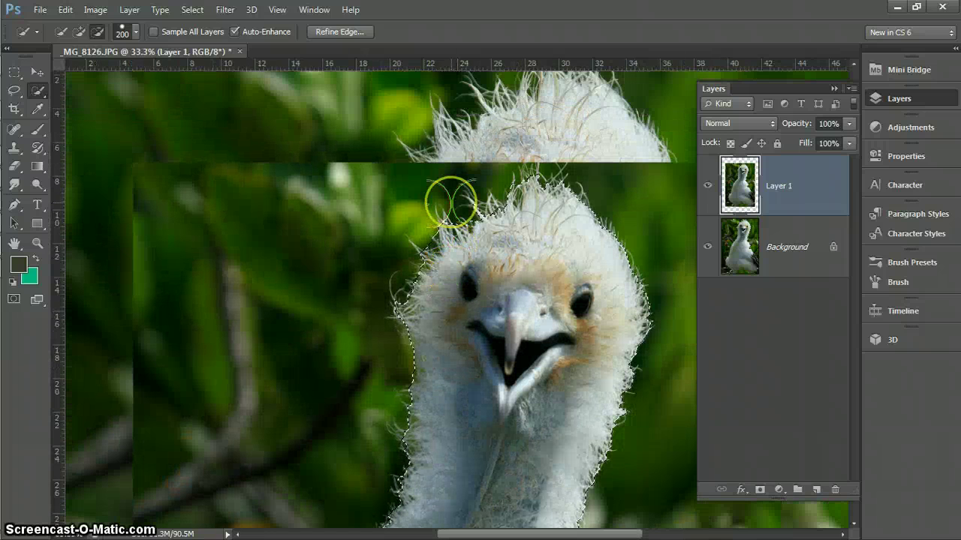
pyautogui.press('[')
pyautogui.press('[')
pyautogui.press('[')
pyautogui.press('[')
pyautogui.press('[')
pyautogui.press('[')
pyautogui.press('[')
pyautogui.press('[')
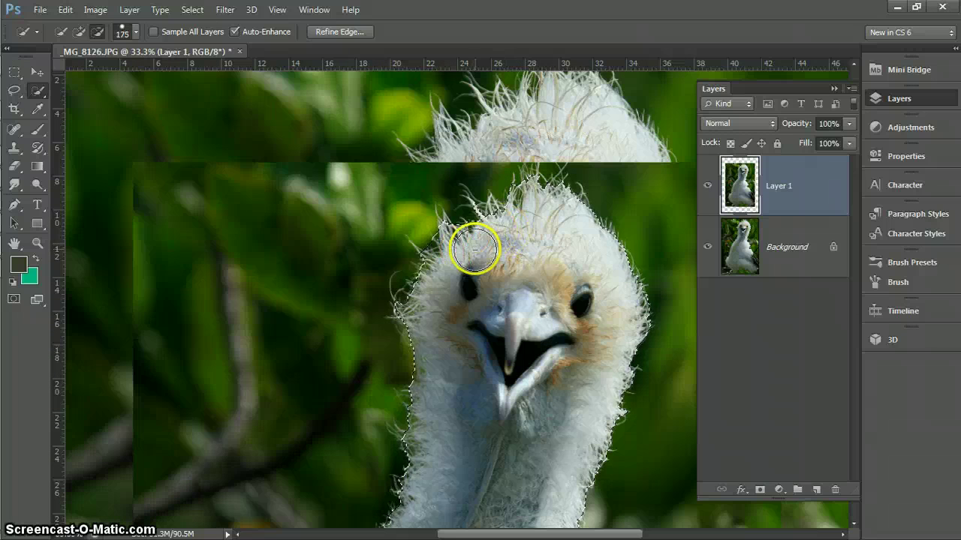
pyautogui.press('[')
pyautogui.press('[')
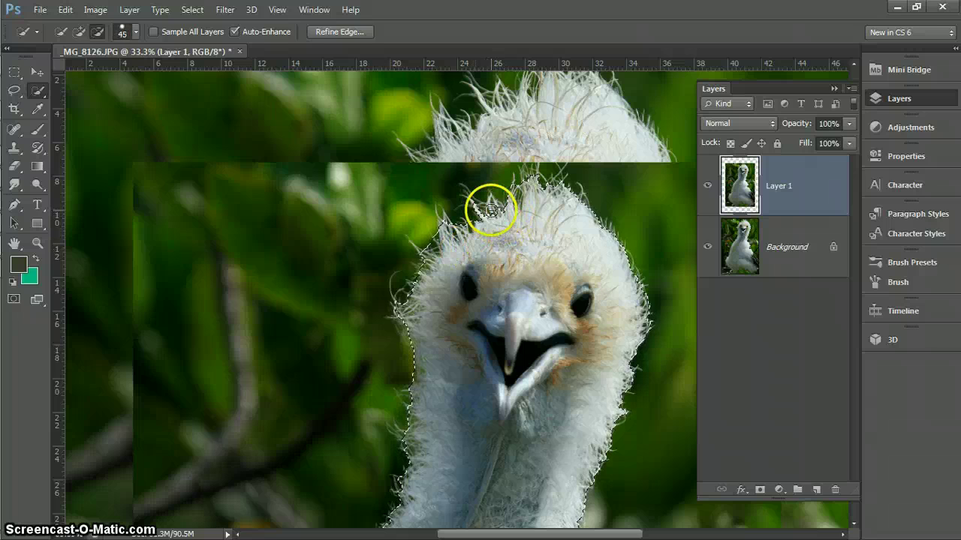
pyautogui.moveTo(489, 217); pyautogui.dragTo(491, 200)
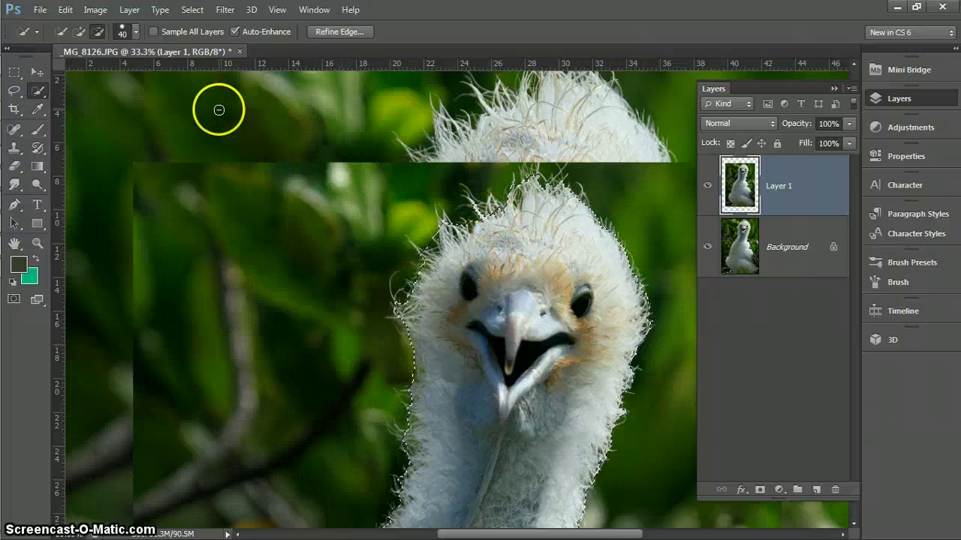
# - Add the wispy crest feathers and the fluffy left edge of the bird's head to the selection with the 40 px brush
pyautogui.click(79, 32)
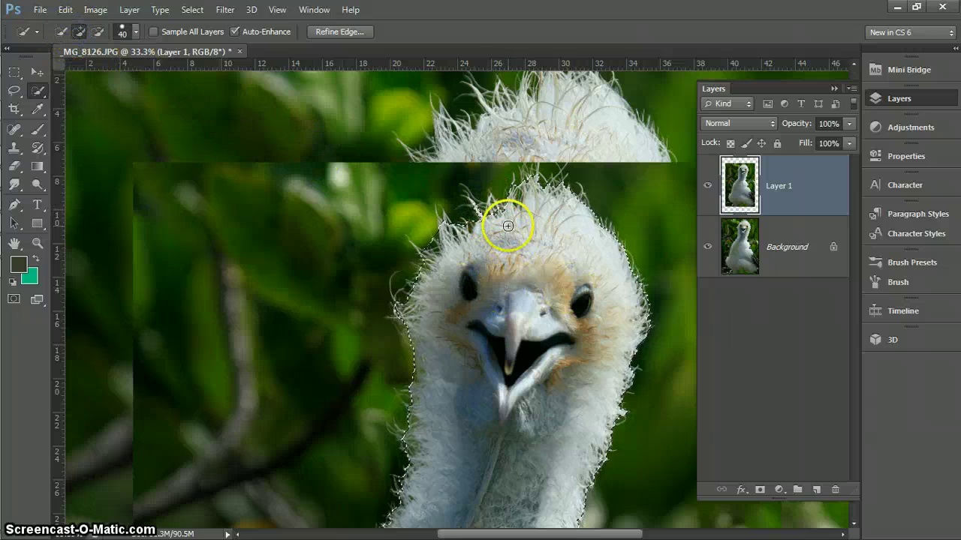
pyautogui.moveTo(481, 216)
pyautogui.mouseDown()
pyautogui.moveTo(500, 208)
pyautogui.moveTo(491, 210)
pyautogui.mouseUp()
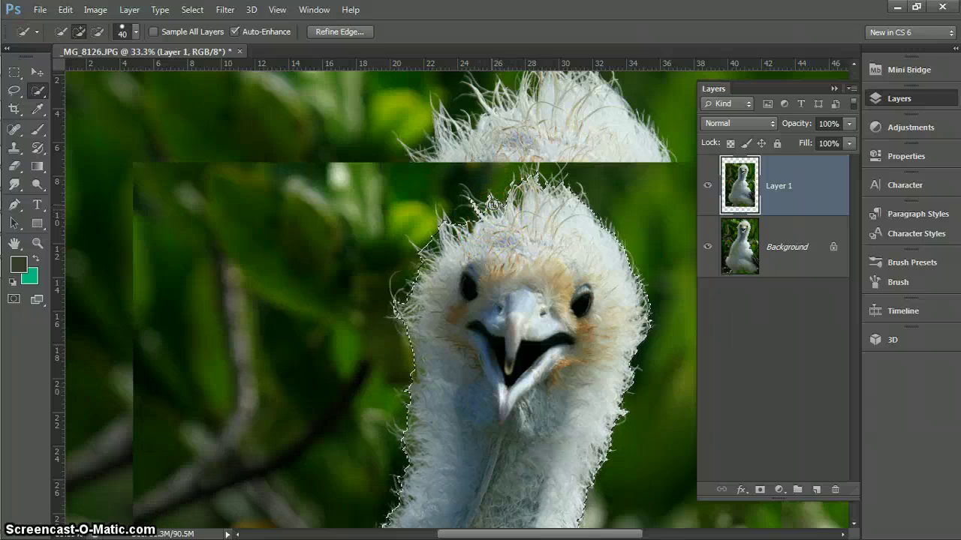
pyautogui.click(484, 223)
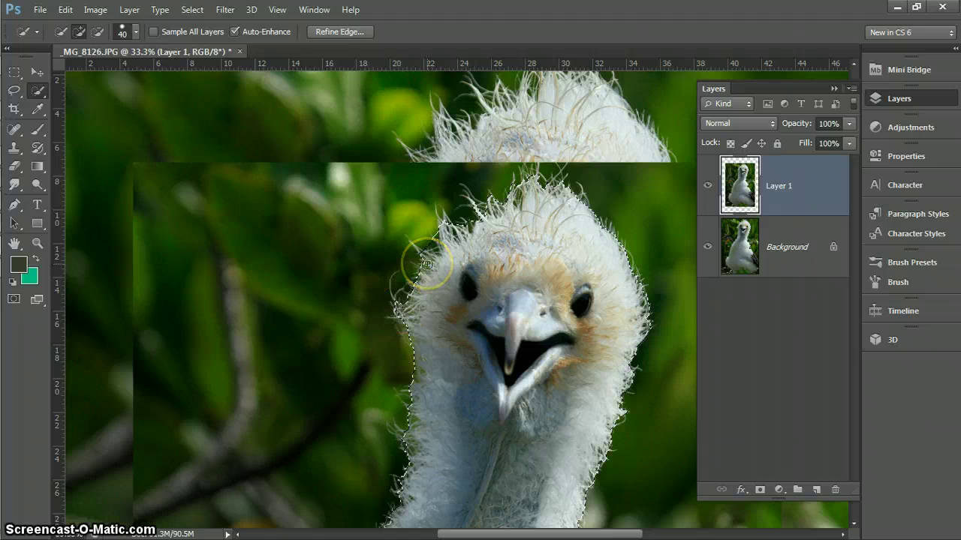
pyautogui.moveTo(425, 264)
pyautogui.mouseDown()
pyautogui.moveTo(451, 221)
pyautogui.moveTo(426, 288)
pyautogui.mouseUp()
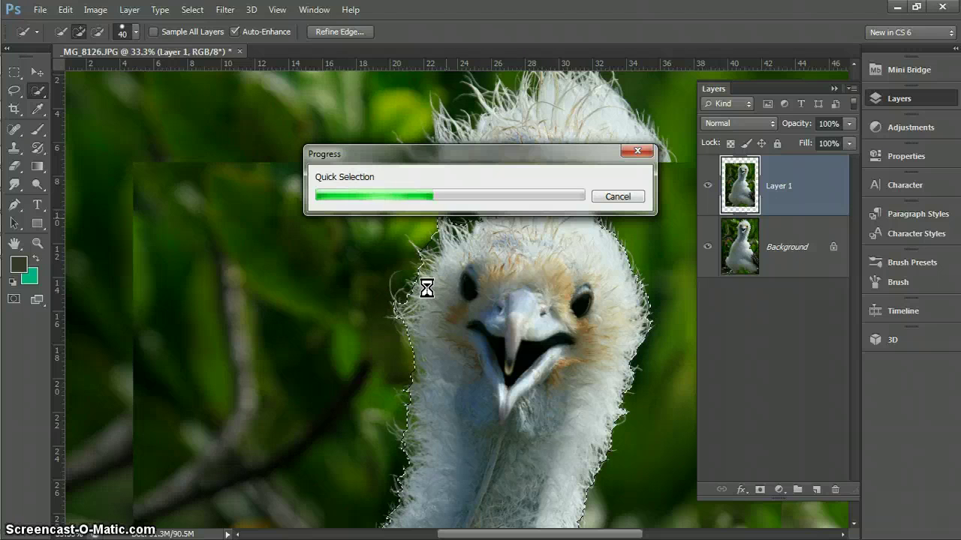
# - Add the wispy feathers along the left edge of the bird's neck to the selection with the 40 px brush
pyautogui.click(402, 437)
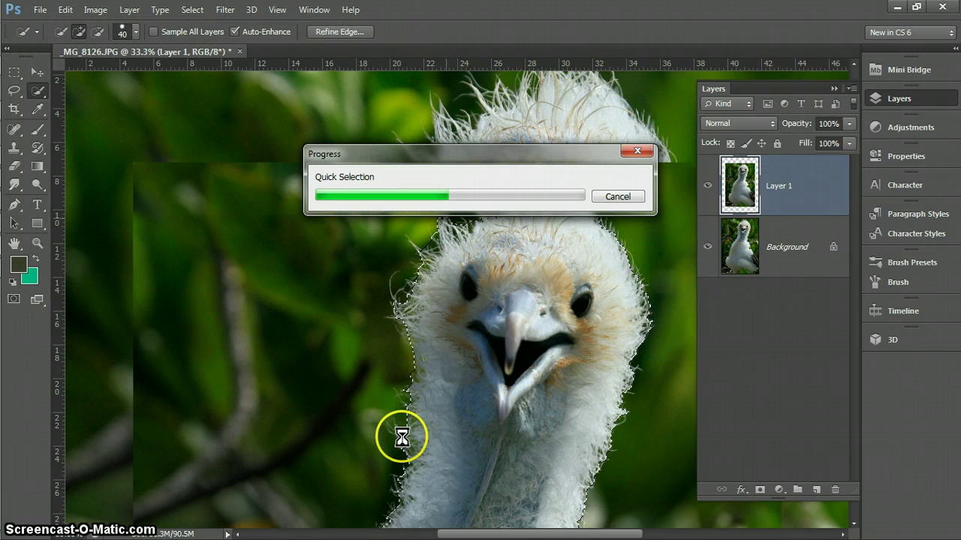
pyautogui.click(401, 436)
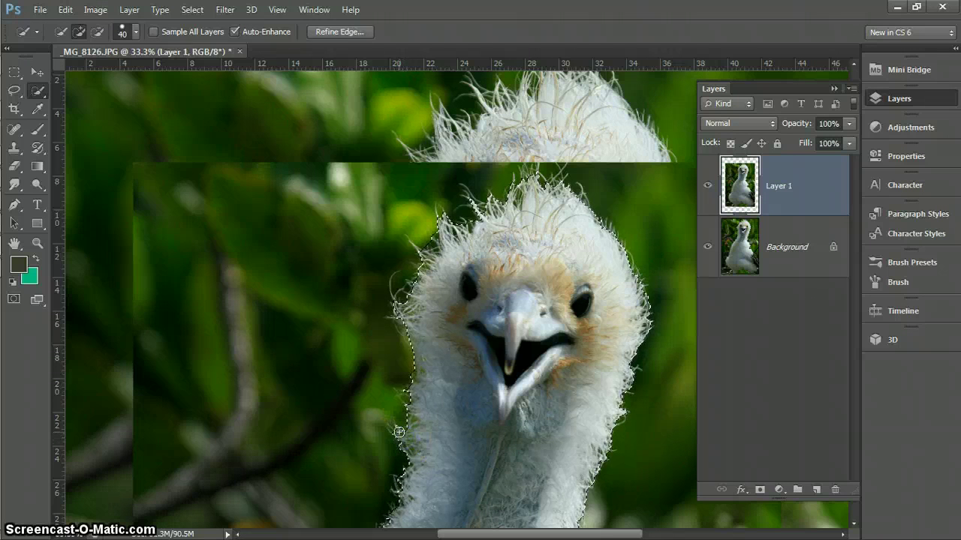
pyautogui.click(399, 432)
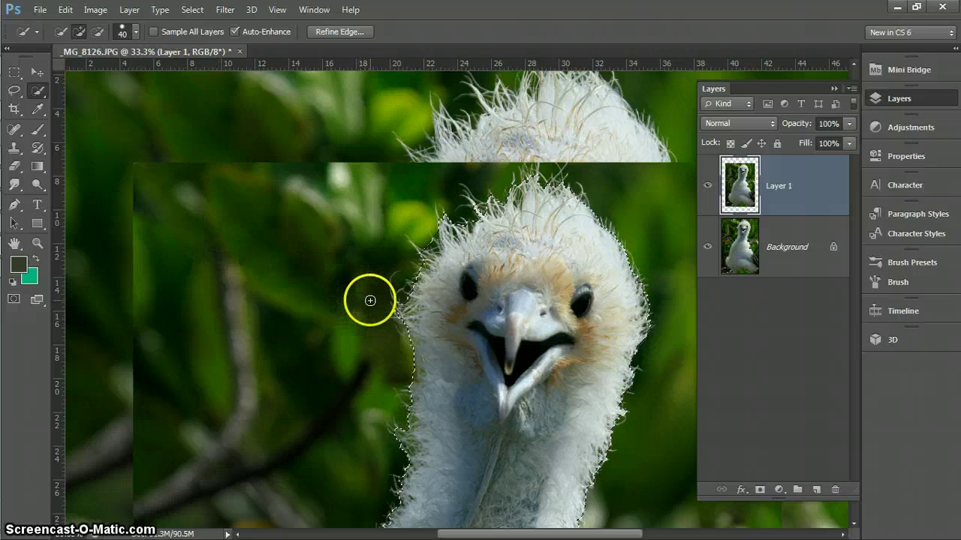
pyautogui.hotkey('ctrl', '0')
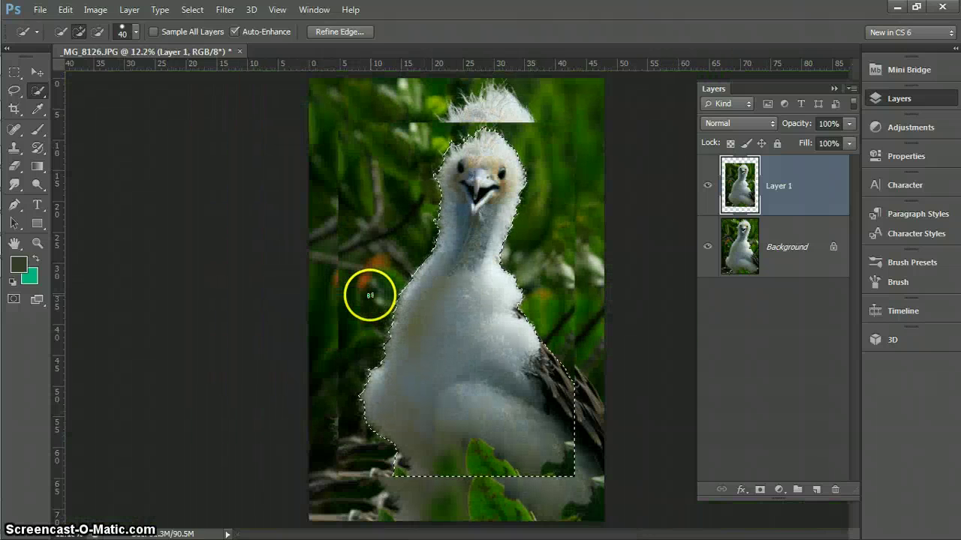
# - Copy the selected bird from Layer 1 onto a new layer and hide Layer 1
pyautogui.click(781, 203)
pyautogui.hotkey('ctrl', 'j')
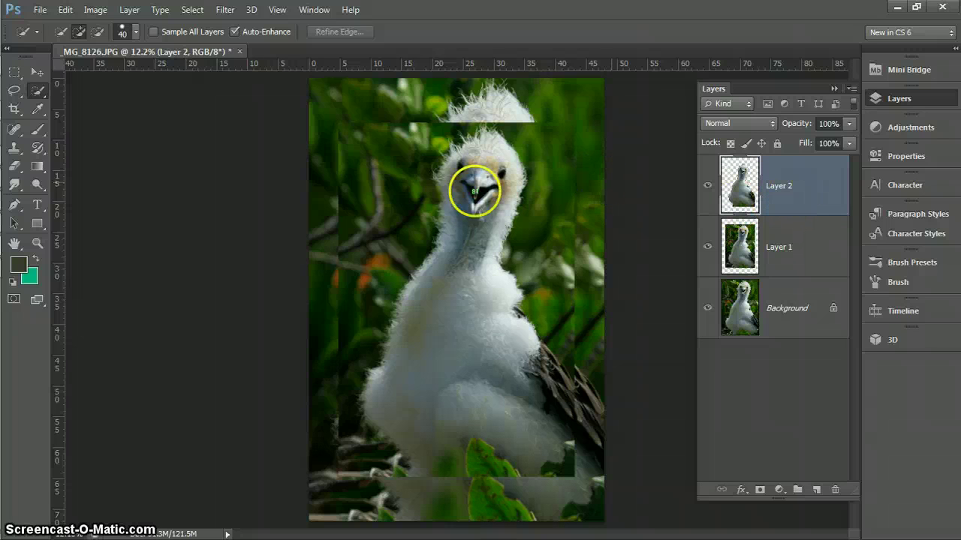
pyautogui.click(785, 250)
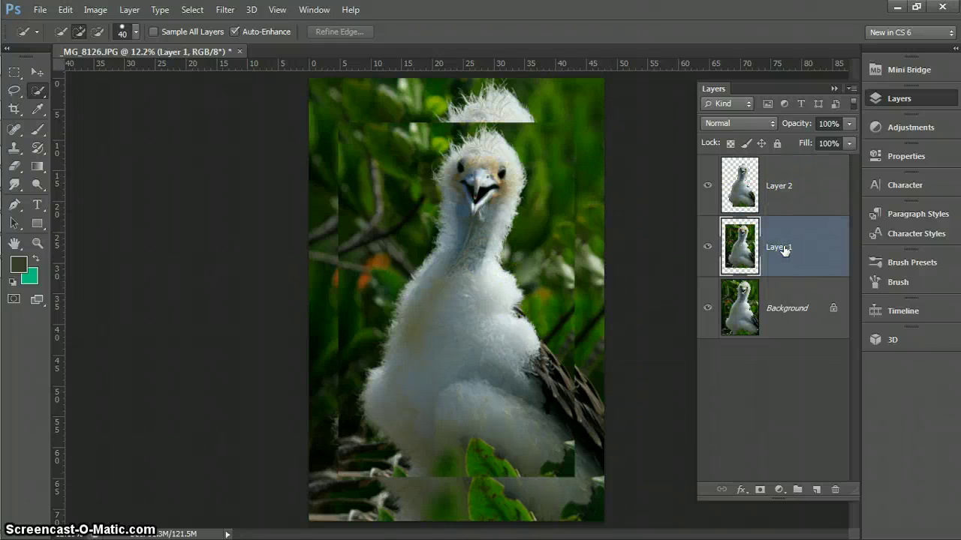
pyautogui.click(780, 255)
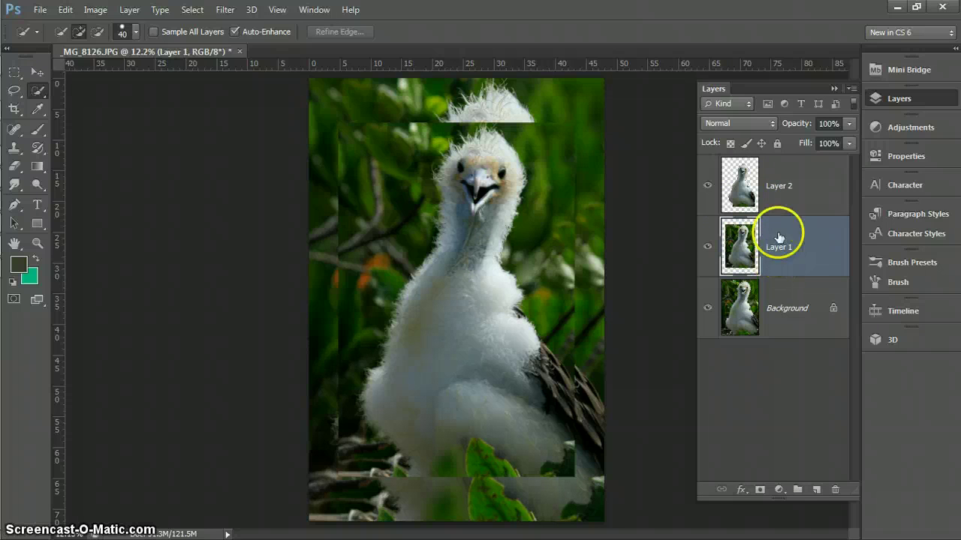
pyautogui.click(708, 248)
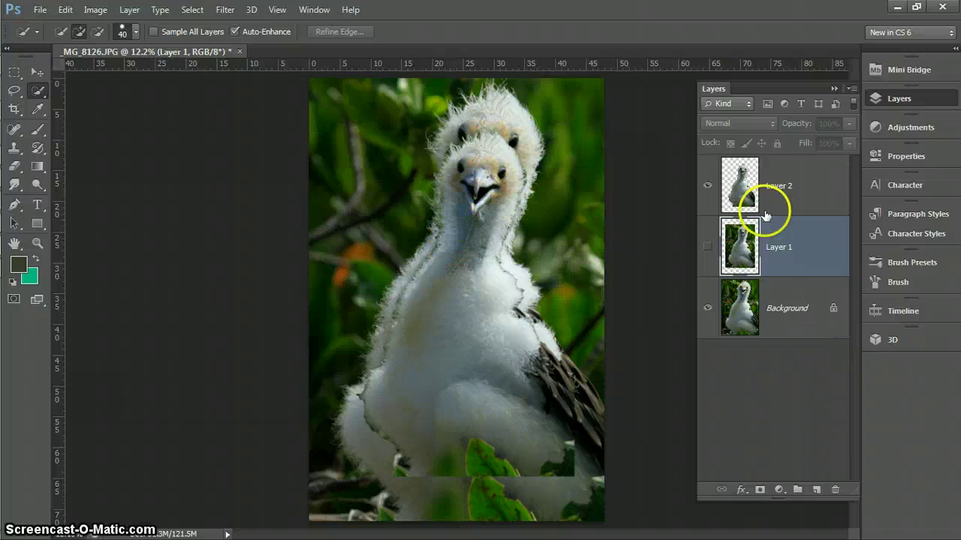
# - Move the cut-out bird on Layer 2 to the lower right of the photo, in front of the original bird
pyautogui.click(743, 197)
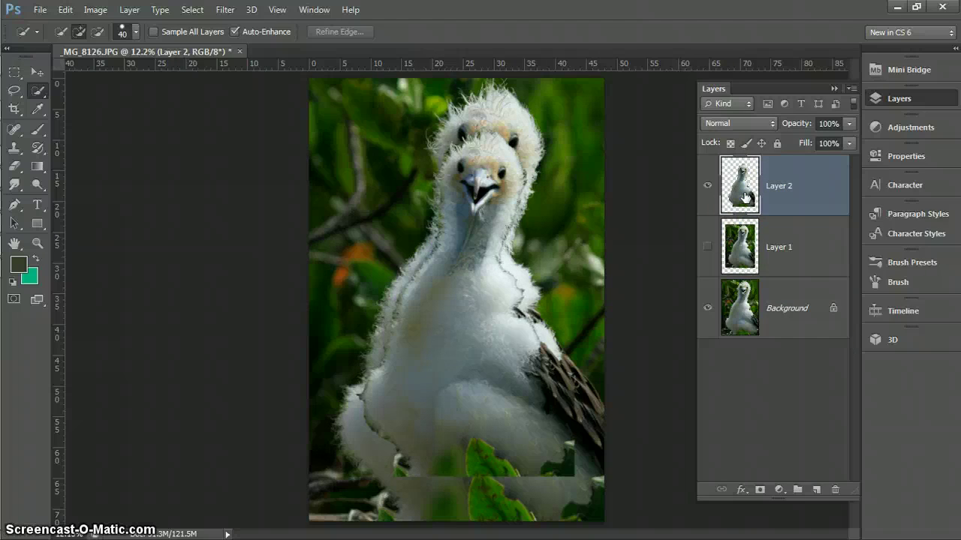
pyautogui.hotkey('ctrl', 't')
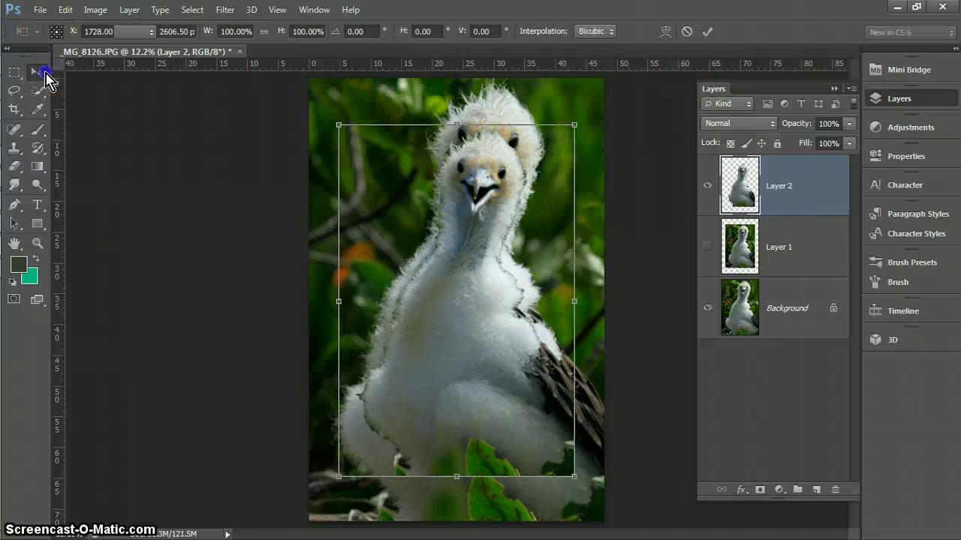
pyautogui.click(37, 71)
pyautogui.moveTo(494, 300); pyautogui.dragTo(545, 407)
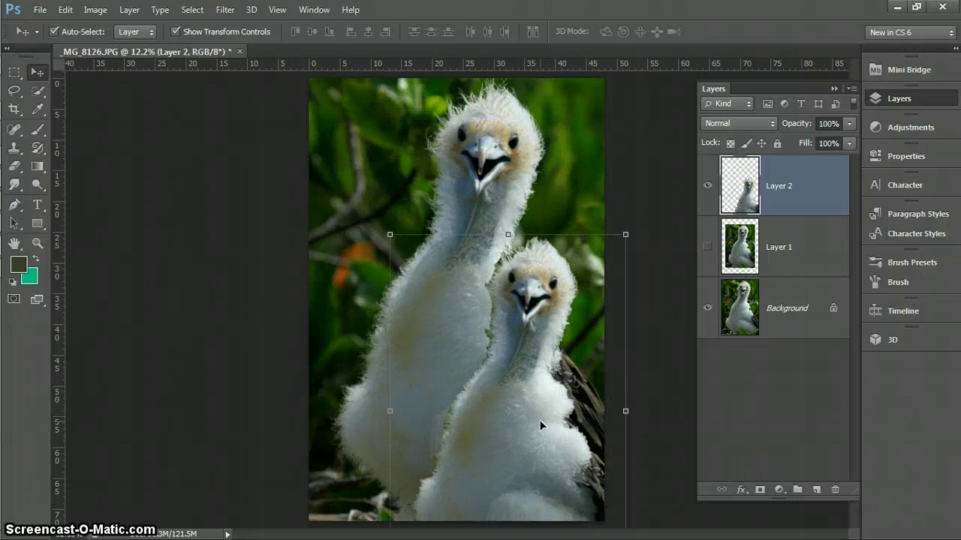
# - Duplicate the cut-out bird layer and move the copy to the upper left of the photo
pyautogui.hotkey('ctrl', 'j')
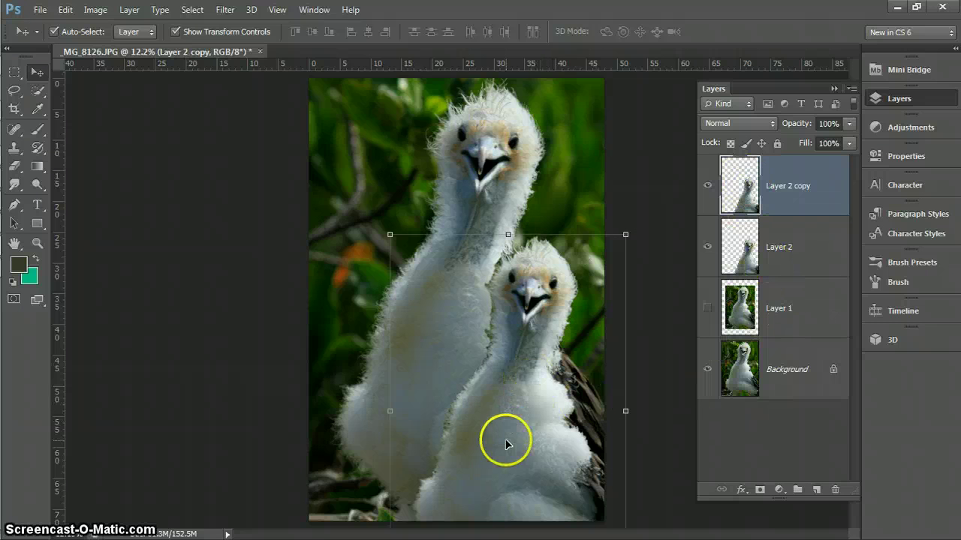
pyautogui.moveTo(506, 444); pyautogui.dragTo(367, 263)
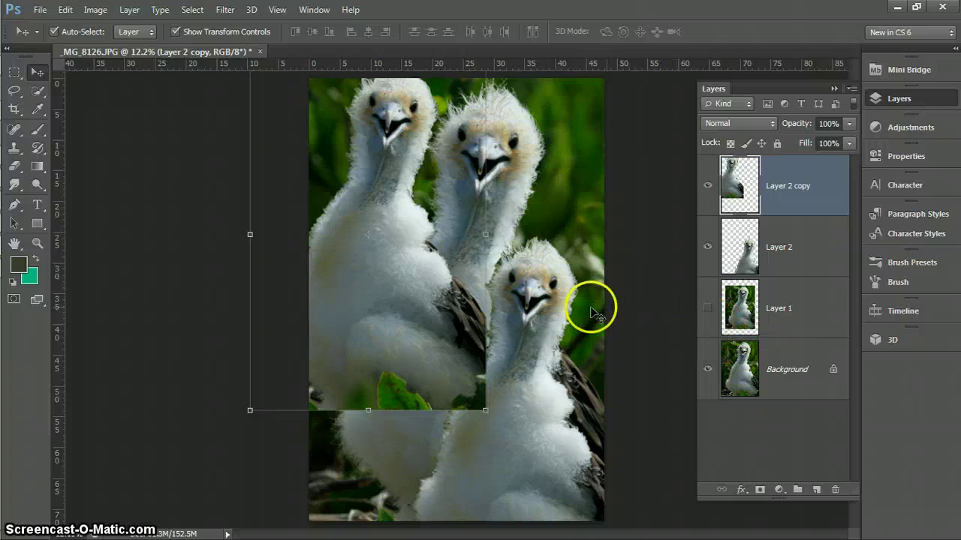
pyautogui.click(725, 428)
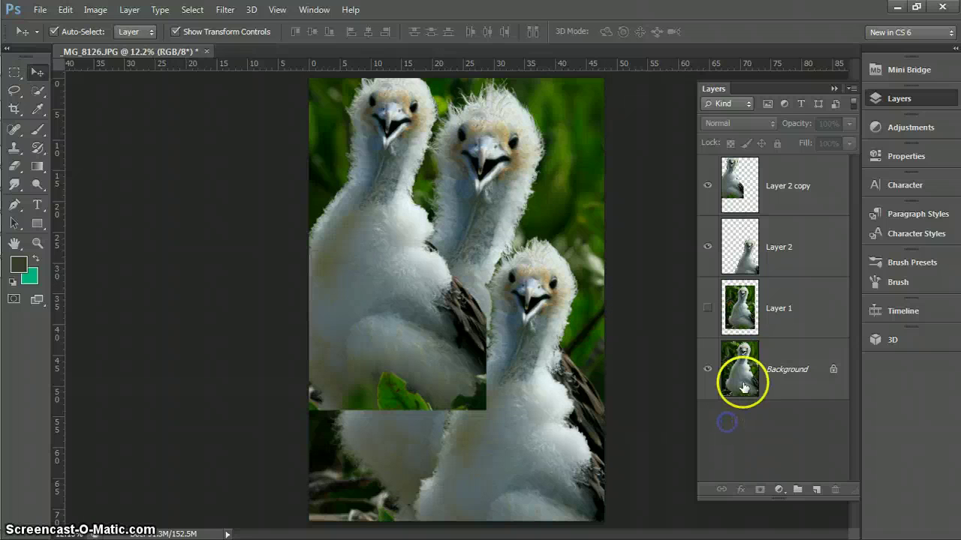
# - Duplicate the Background layer and hide Layer 2 and Layer 2 copy
pyautogui.click(740, 369)
pyautogui.moveTo(740, 369); pyautogui.dragTo(717, 372)
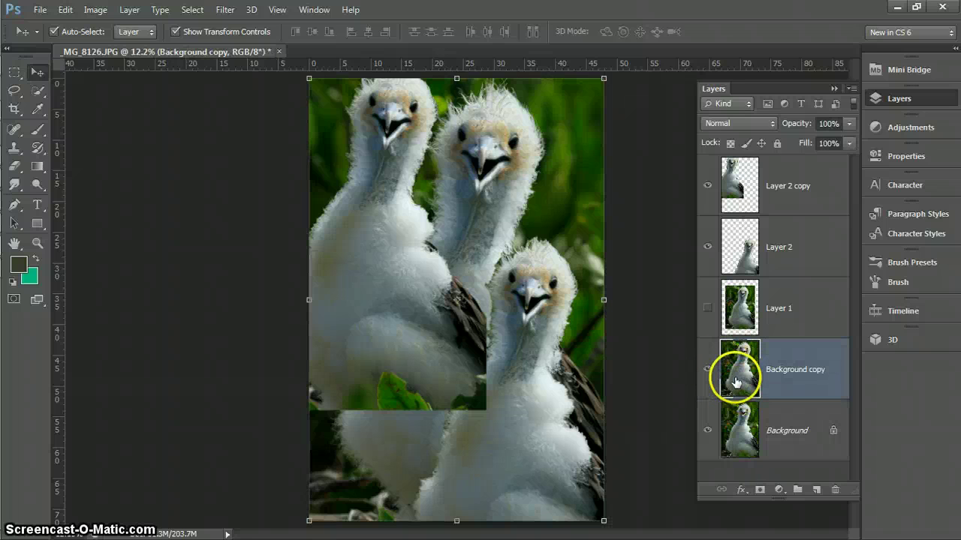
pyautogui.click(707, 247)
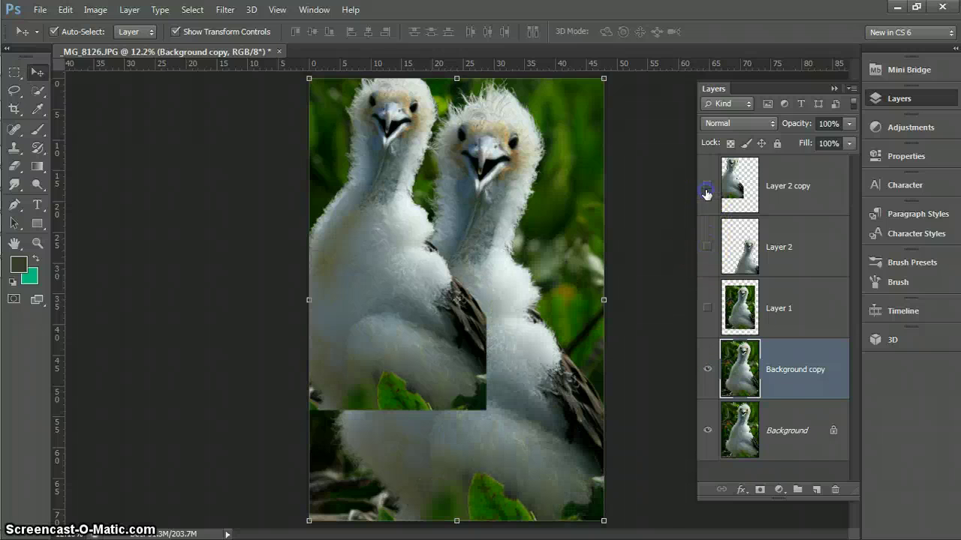
pyautogui.click(706, 194)
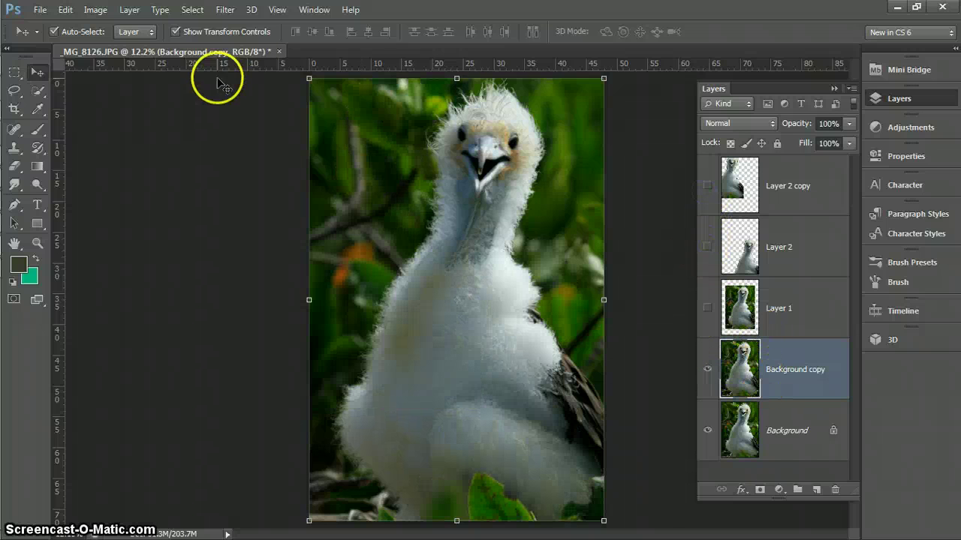
# - Select the green background left of the bird on Background copy using Quick Selection with an enlarged brush
pyautogui.click(37, 91)
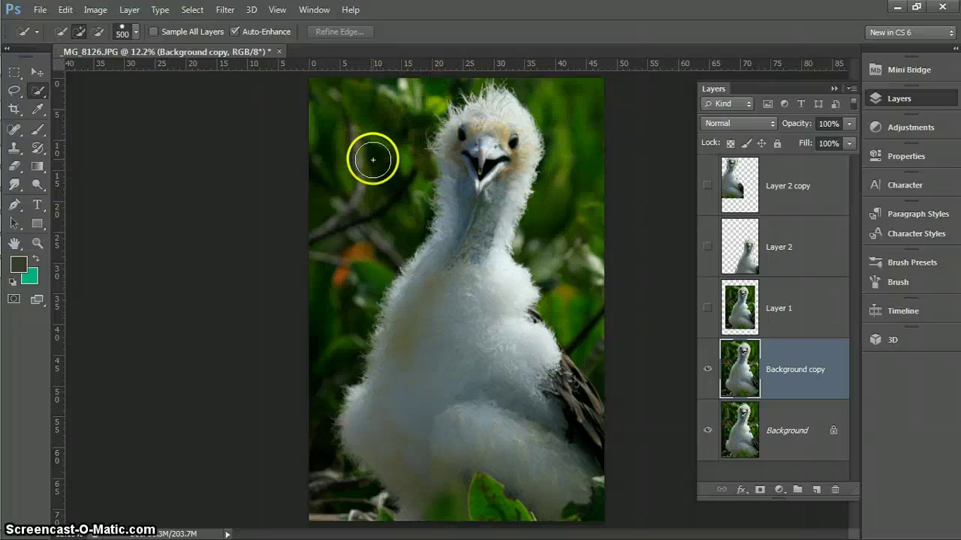
pyautogui.press(']')
pyautogui.press(']')
pyautogui.press(']')
pyautogui.press(']')
pyautogui.press(']')
pyautogui.press(']')
pyautogui.press(']')
pyautogui.press(']')
pyautogui.press(']')
pyautogui.press(']')
pyautogui.click(378, 98)
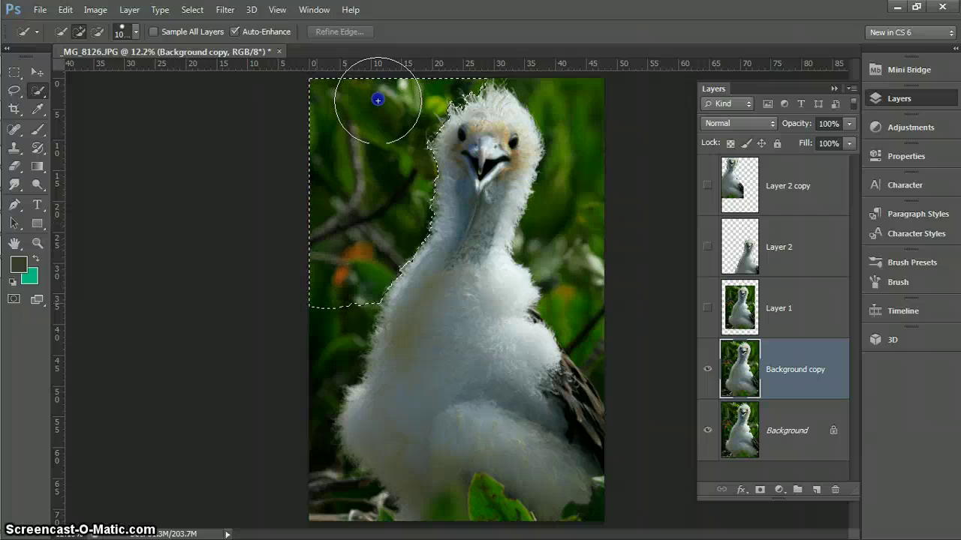
pyautogui.click(310, 346)
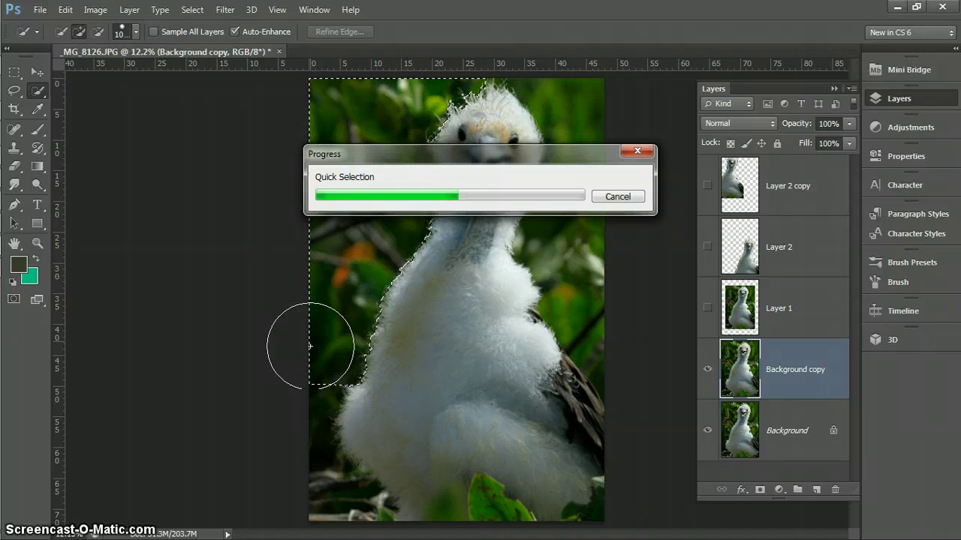
# - Add the background right of the bird and the strip beside its lower left side to the selection
pyautogui.click(574, 93)
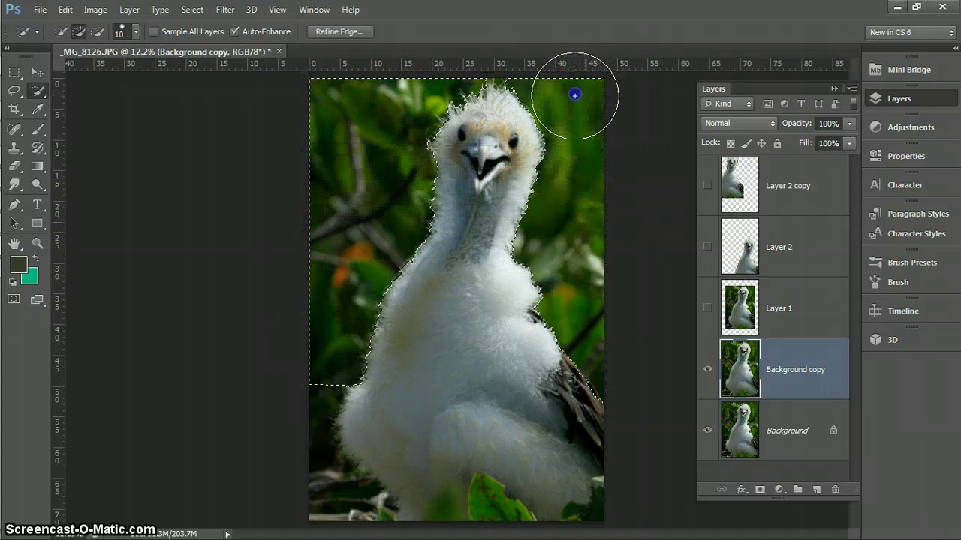
pyautogui.click(577, 243)
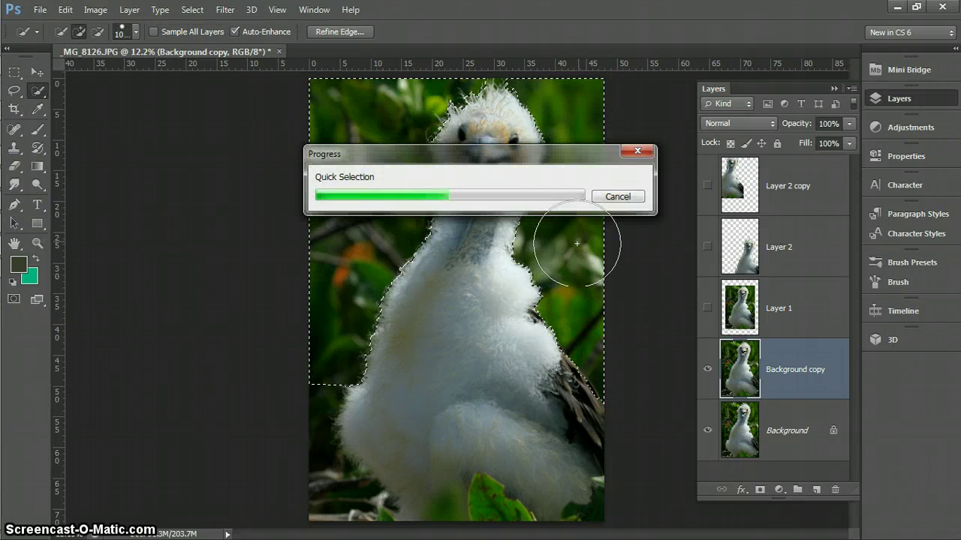
pyautogui.click(311, 397)
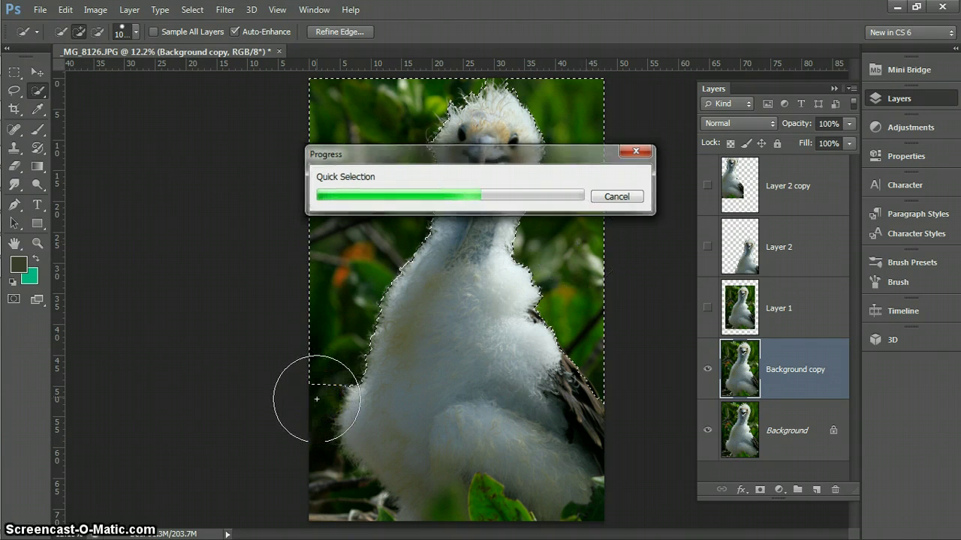
pyautogui.click(290, 391)
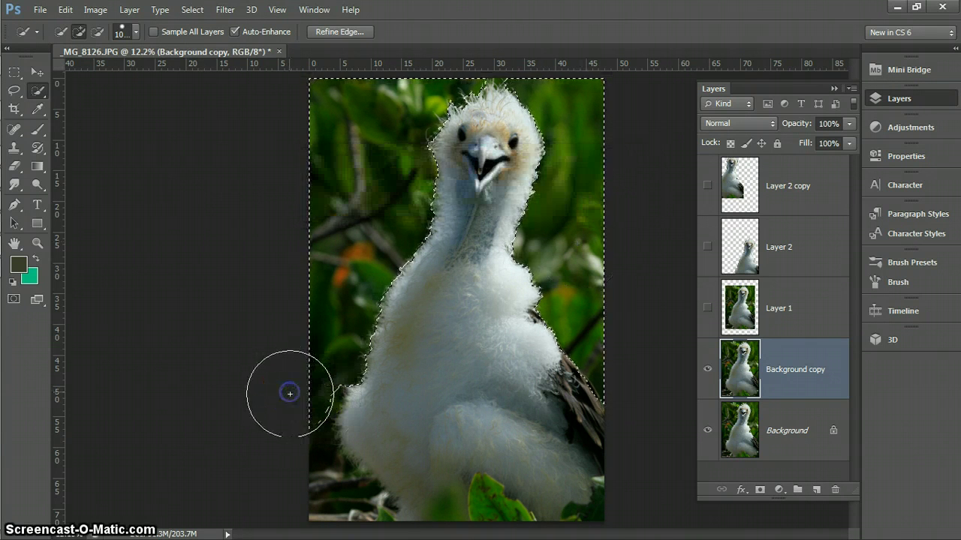
pyautogui.click(290, 395)
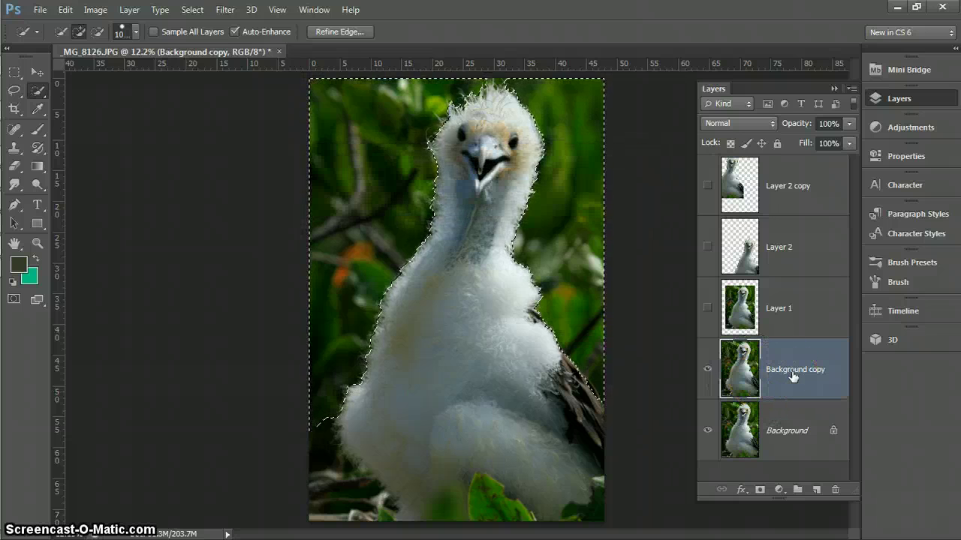
# - Copy the selected background onto a new layer and hide the Background copy and Background layers
pyautogui.hotkey('ctrl', 'j')
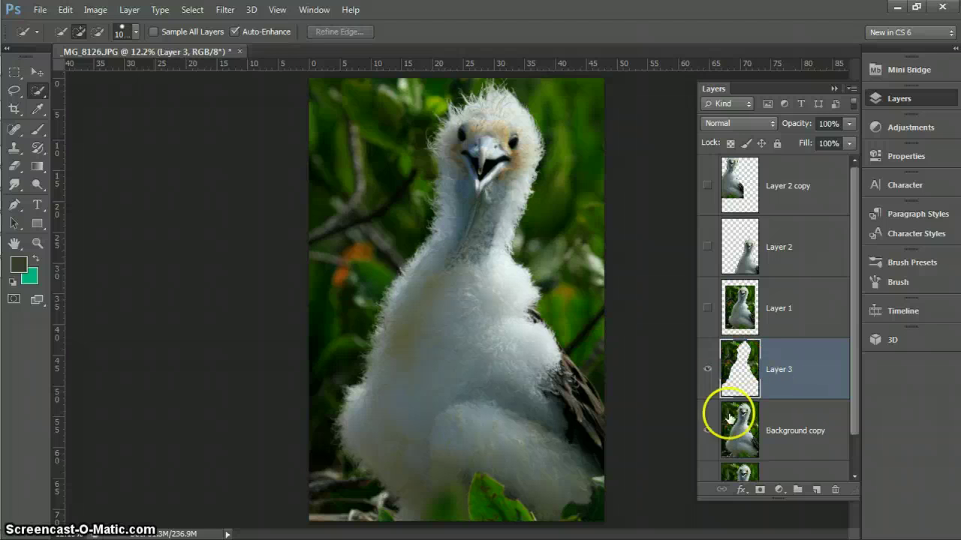
pyautogui.click(704, 434)
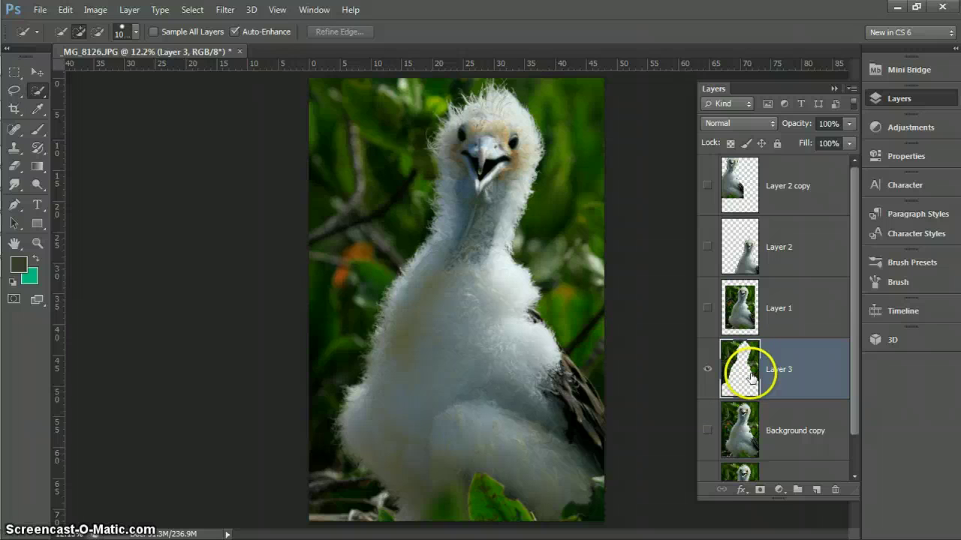
pyautogui.scroll(-1, 724, 443)
pyautogui.click(706, 451)
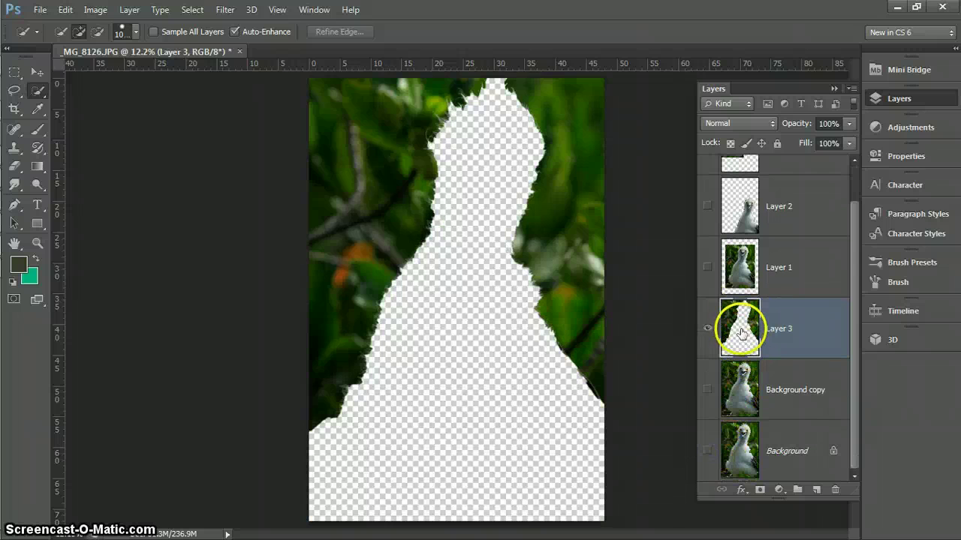
# - Load Layer 3's outline as a selection, show Background copy and delete the selected area from it
pyautogui.moveTo(742, 342); pyautogui.dragTo(755, 324)
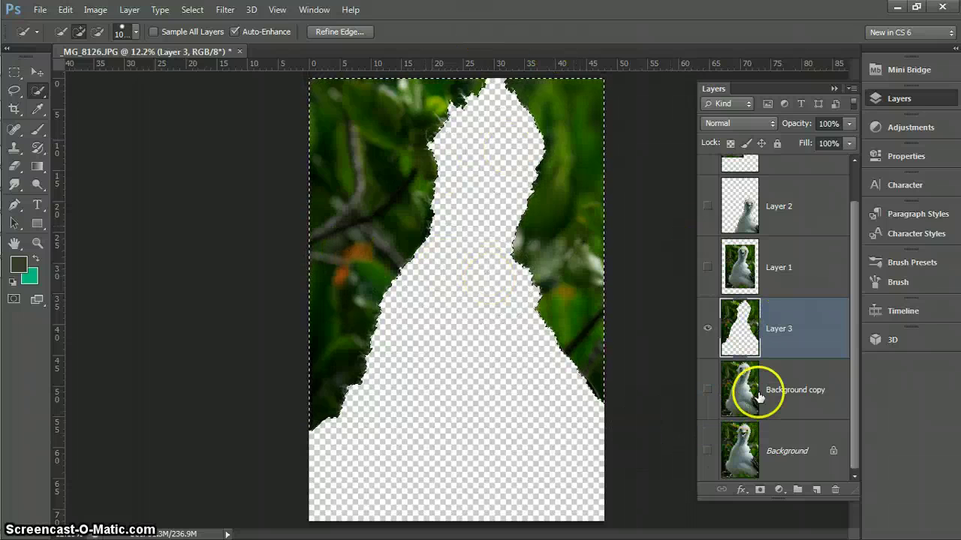
pyautogui.click(707, 394)
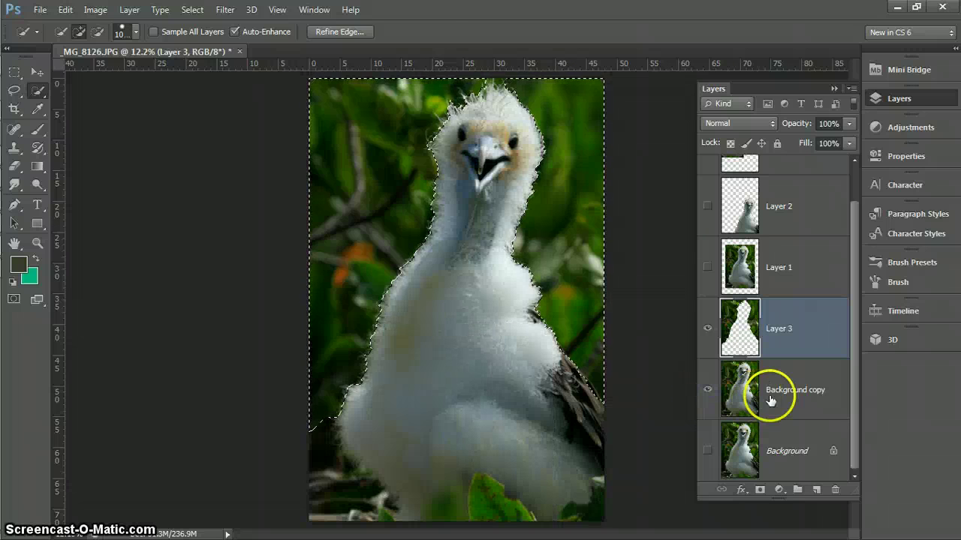
pyautogui.click(769, 401)
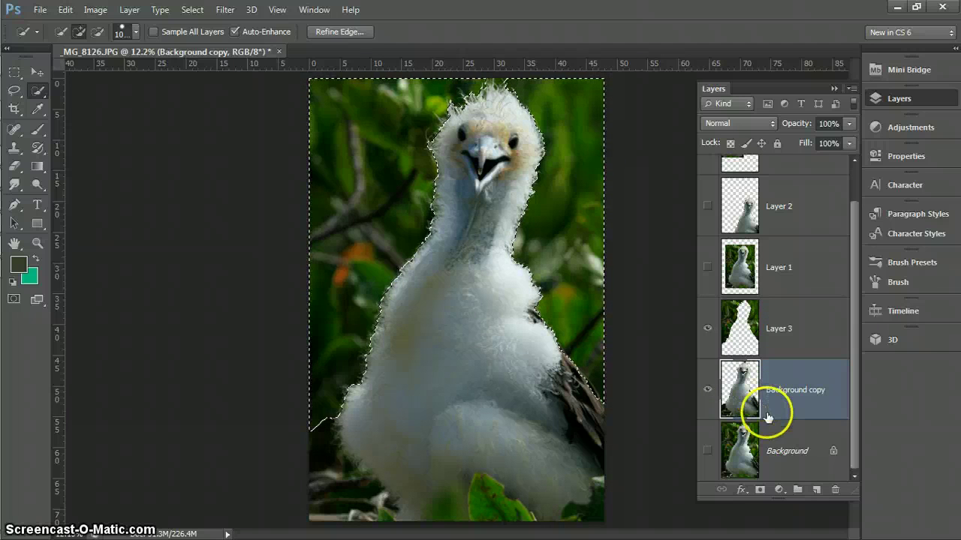
# - Toggle Layer 3 off and on to check the large bird's cut-out, and show the small bird on Layer 2
pyautogui.click(706, 328)
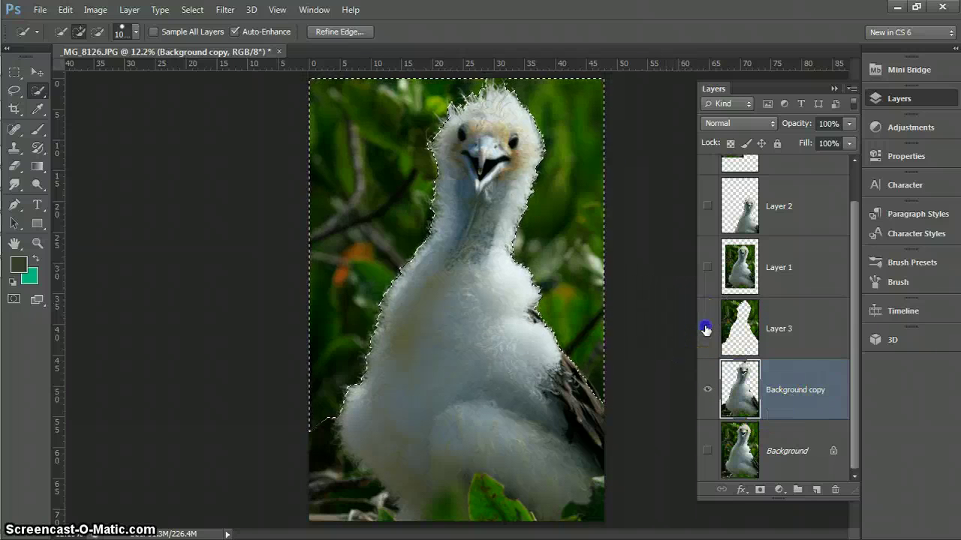
pyautogui.click(706, 392)
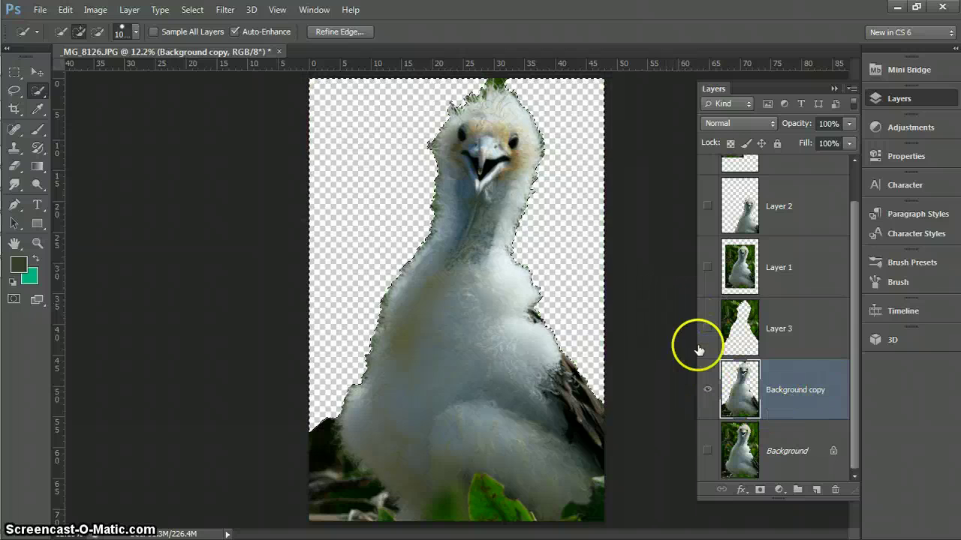
pyautogui.click(707, 206)
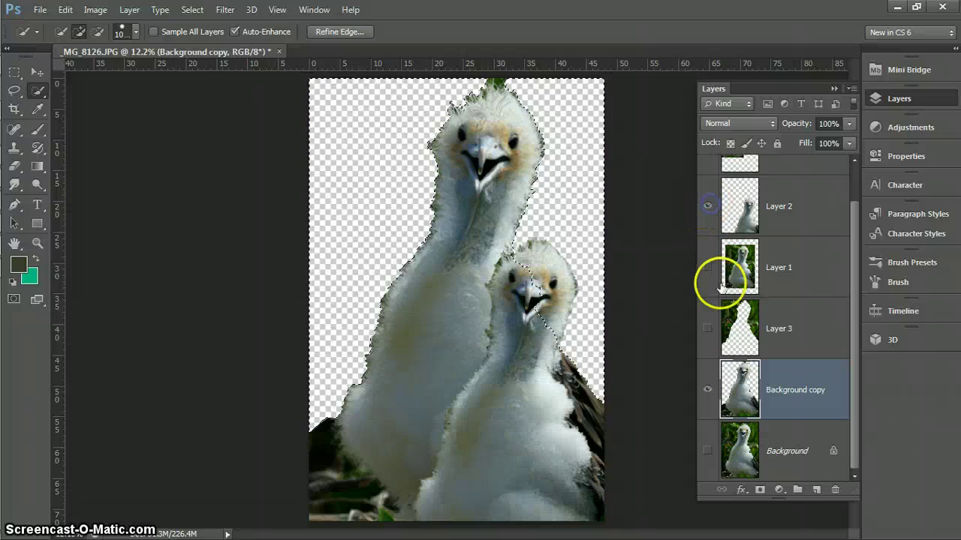
pyautogui.click(706, 328)
pyautogui.scroll(1, 701, 304)
pyautogui.click(709, 314)
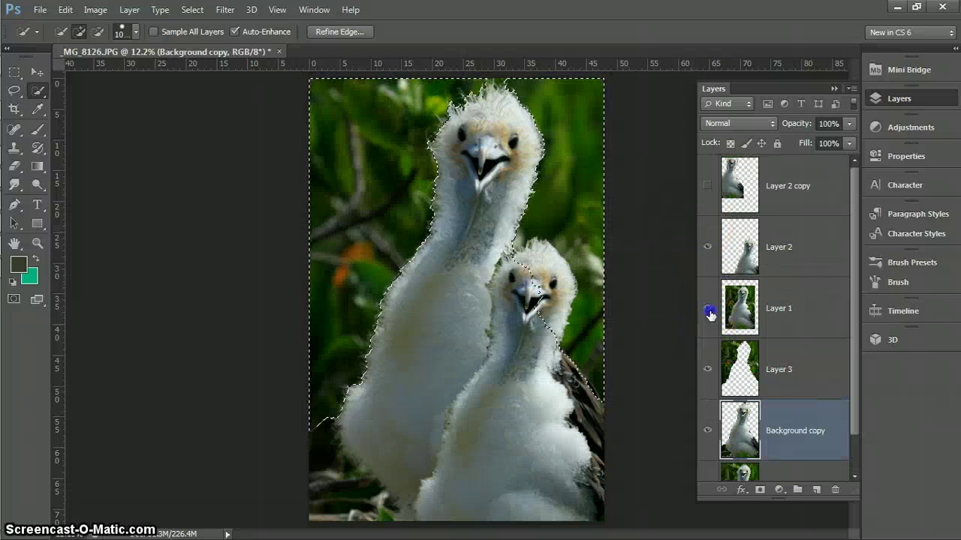
# - Show the second small bird on Layer 2 copy and clear the background selection
pyautogui.click(709, 186)
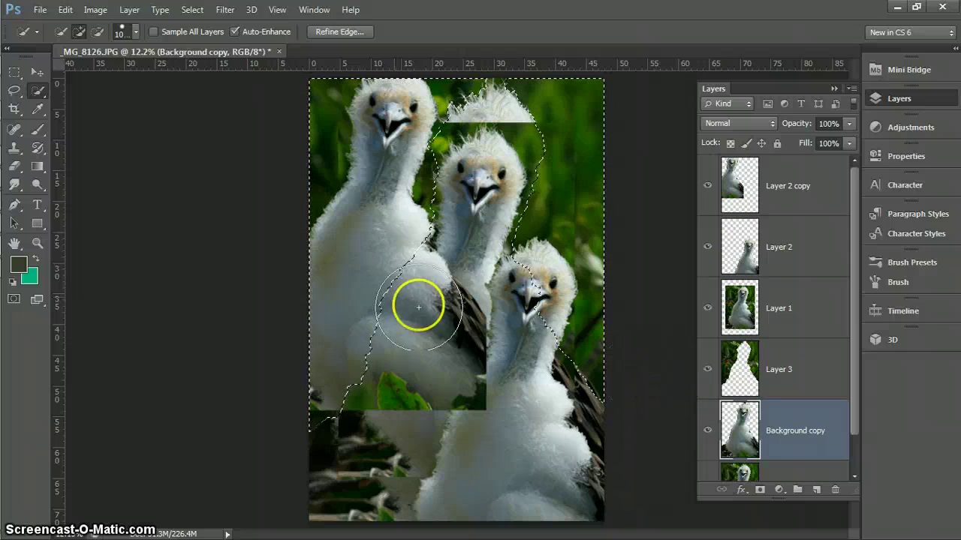
pyautogui.click(38, 72)
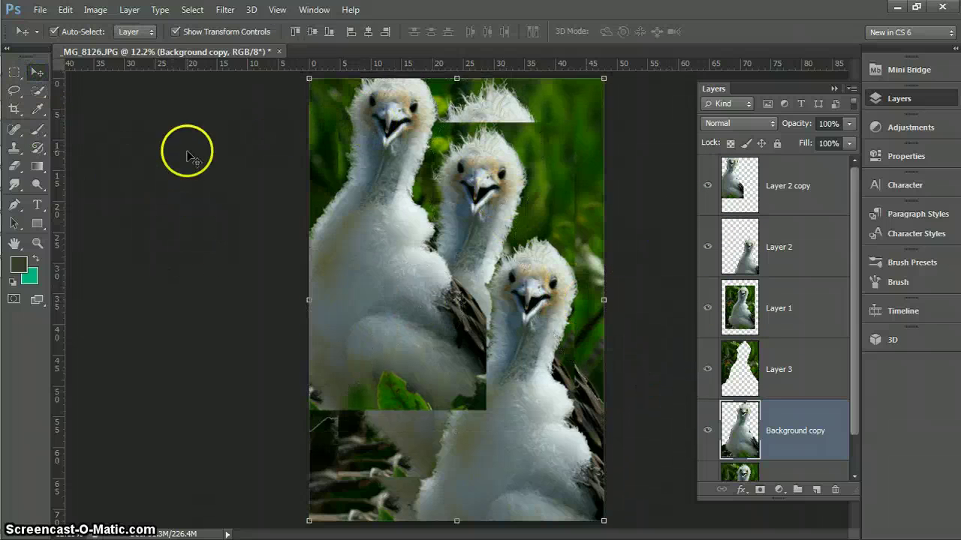
pyautogui.hotkey('ctrl', 'd')
# - Reorder the bird layers with Layer 2 on top, Background copy beneath it and Layer 2 copy directly above Layer 1, and deselect all layers
pyautogui.click(361, 201)
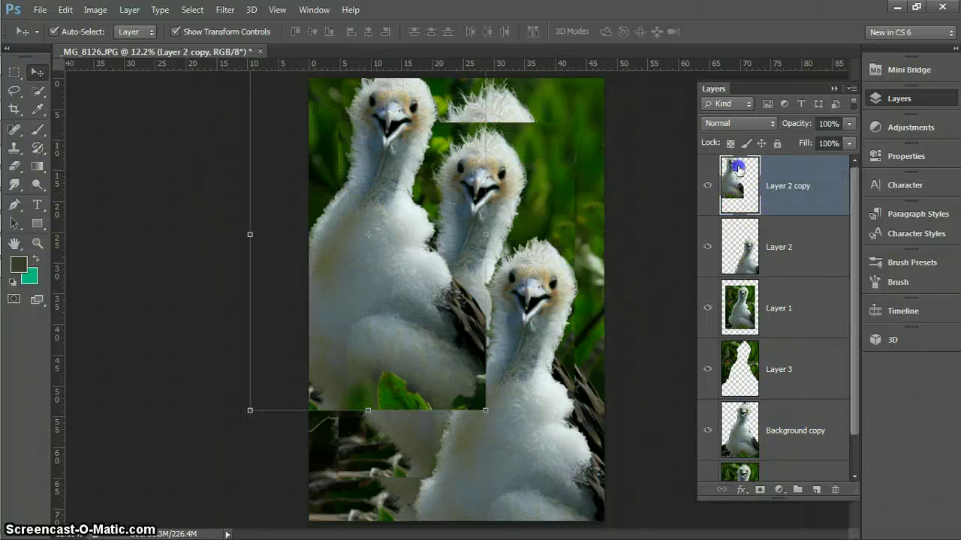
pyautogui.moveTo(739, 168); pyautogui.dragTo(790, 246)
pyautogui.moveTo(789, 449); pyautogui.dragTo(785, 236)
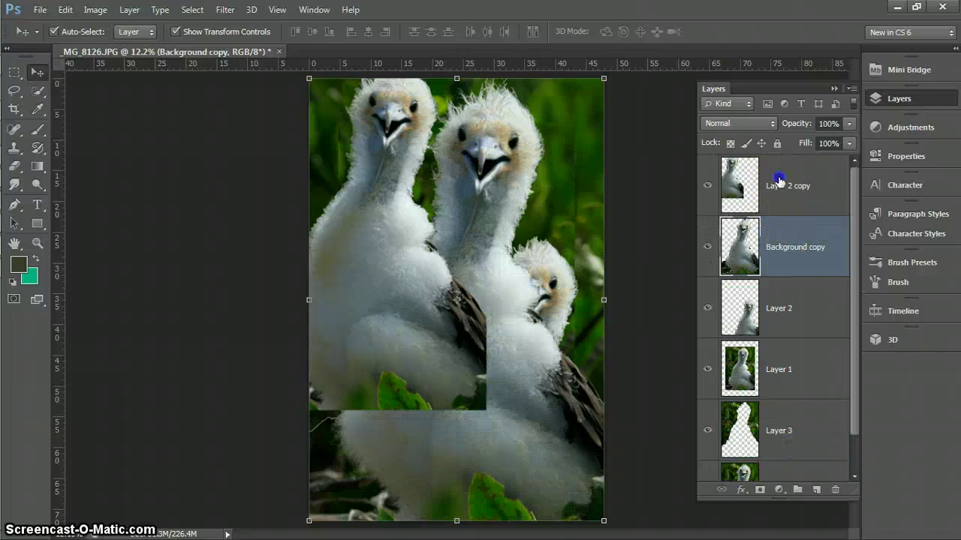
pyautogui.moveTo(785, 183); pyautogui.dragTo(790, 295)
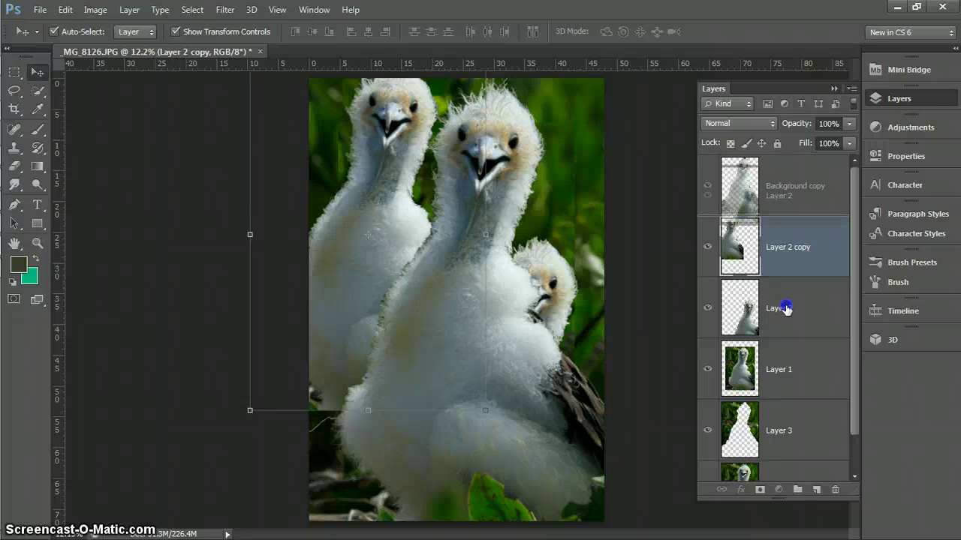
pyautogui.moveTo(785, 307); pyautogui.dragTo(784, 186)
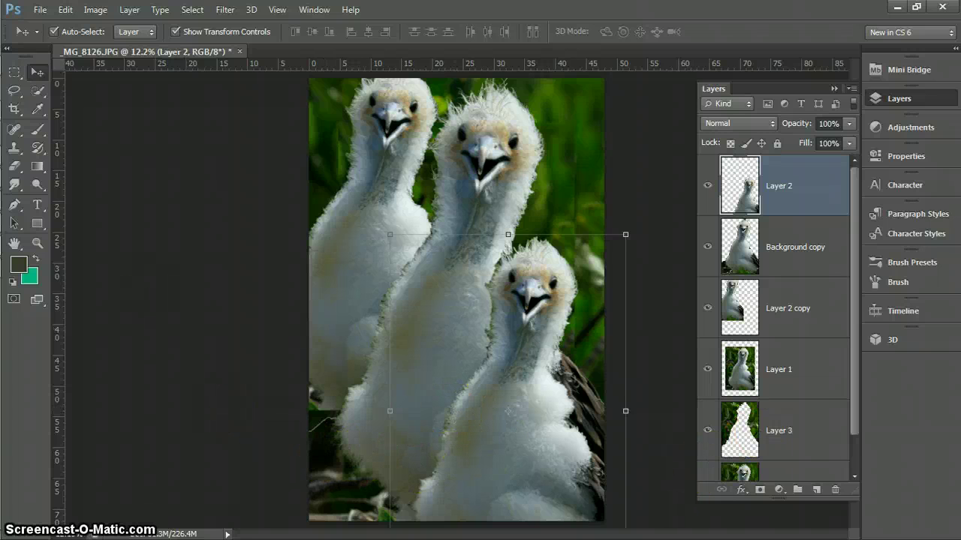
pyautogui.click(178, 268)
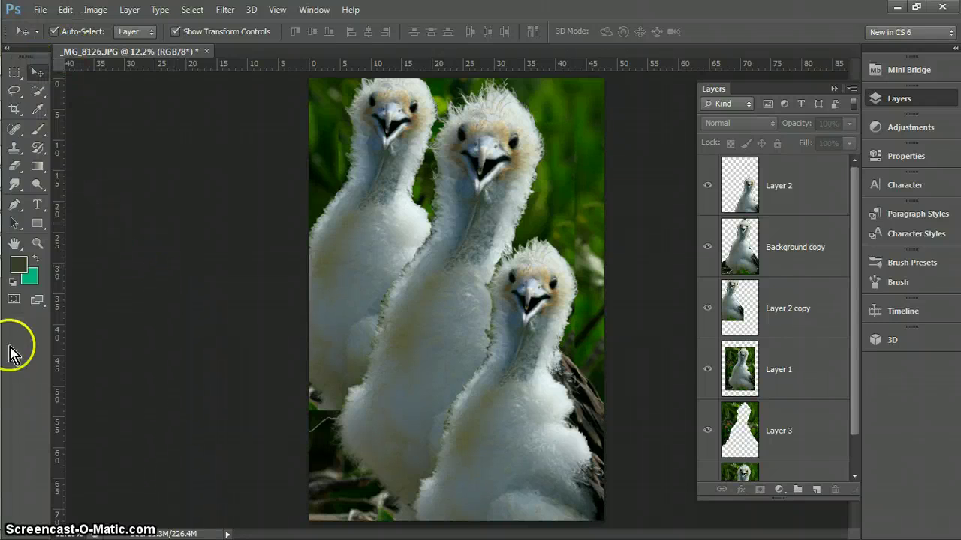
pyautogui.moveTo(10, 518)
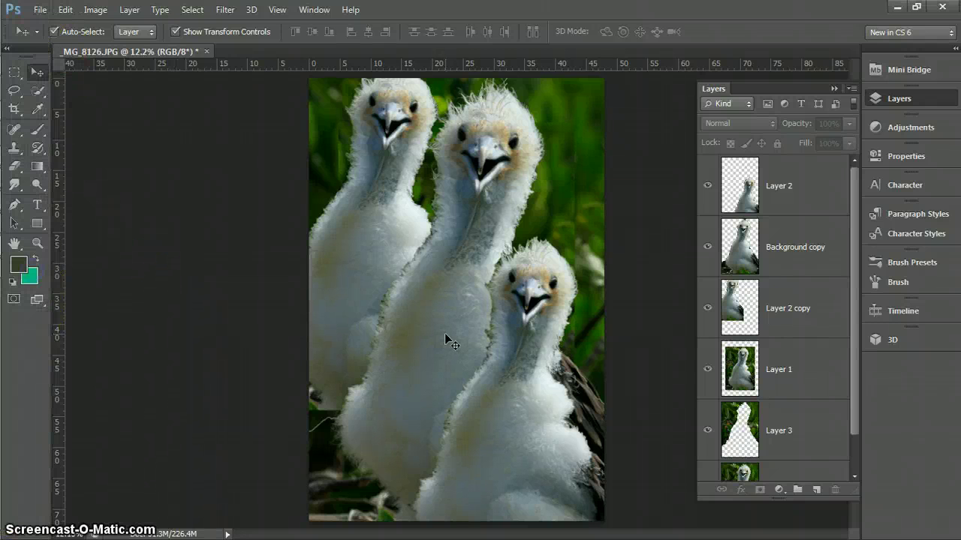